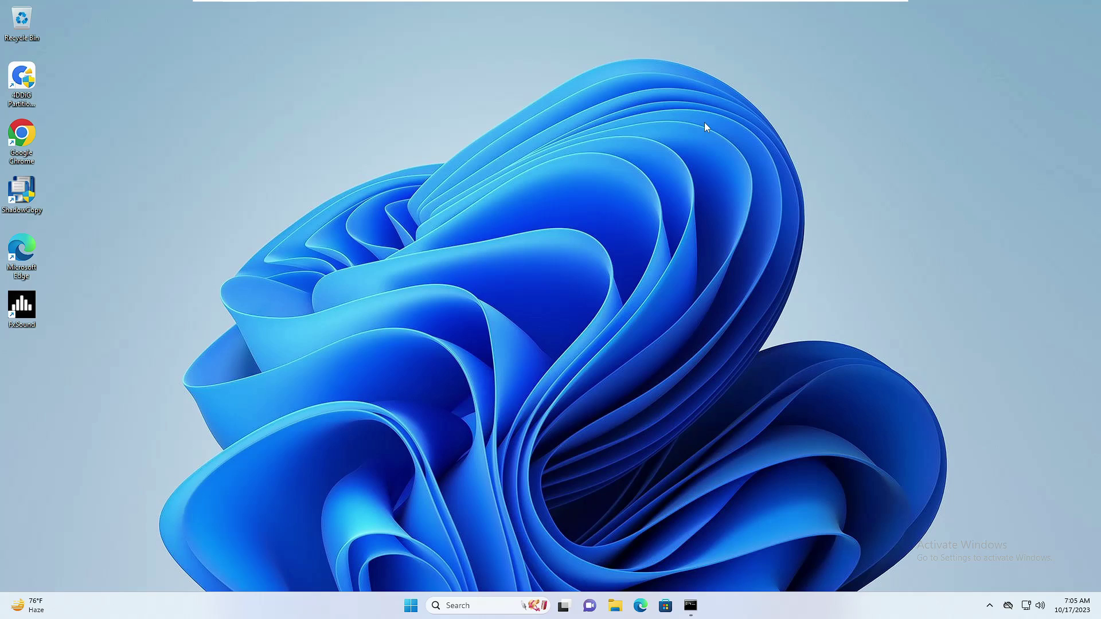
# Open the Services console from the recent items in taskbar search
pyautogui.click(459, 606)
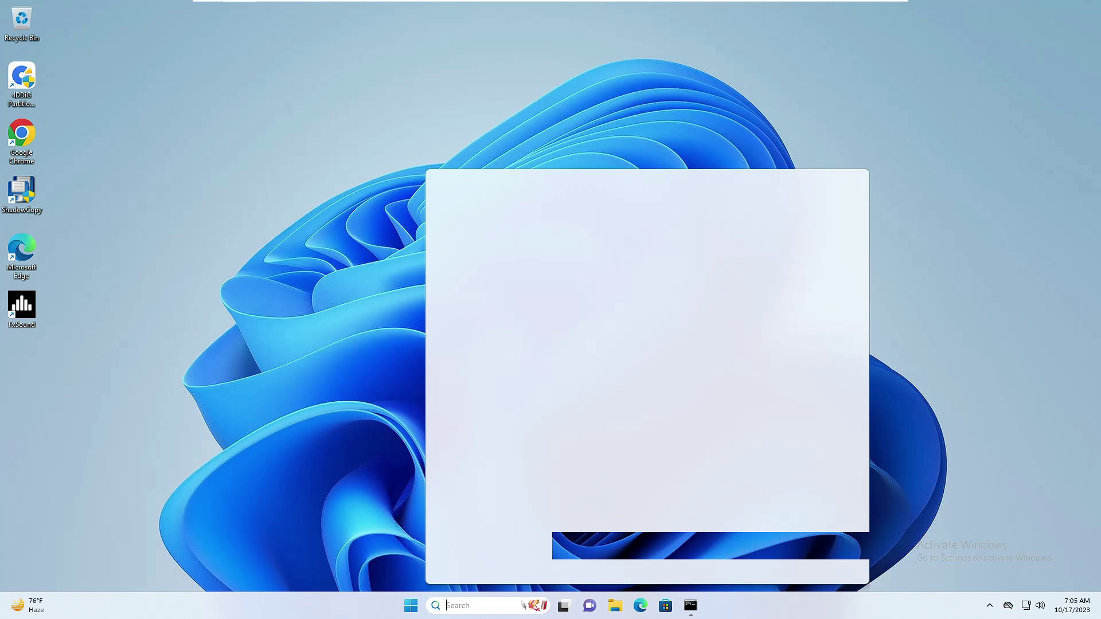
pyautogui.click(495, 238)
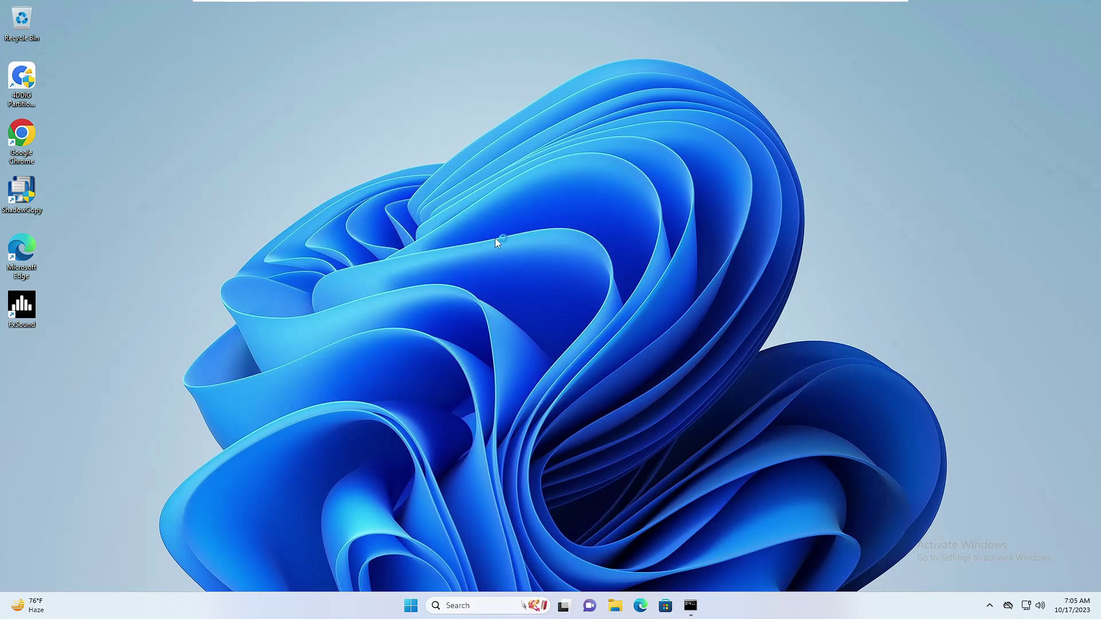
# Check the W services for Windows Update, find it missing, and close Services
pyautogui.click(487, 241)
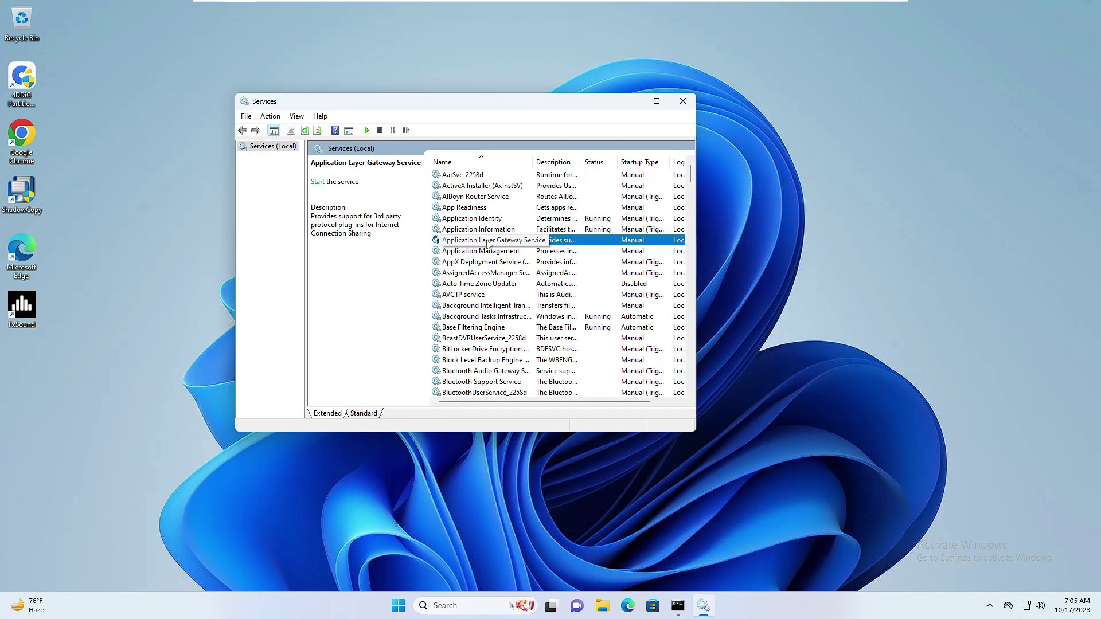
pyautogui.press('w')
pyautogui.scroll(-4, 496, 265)
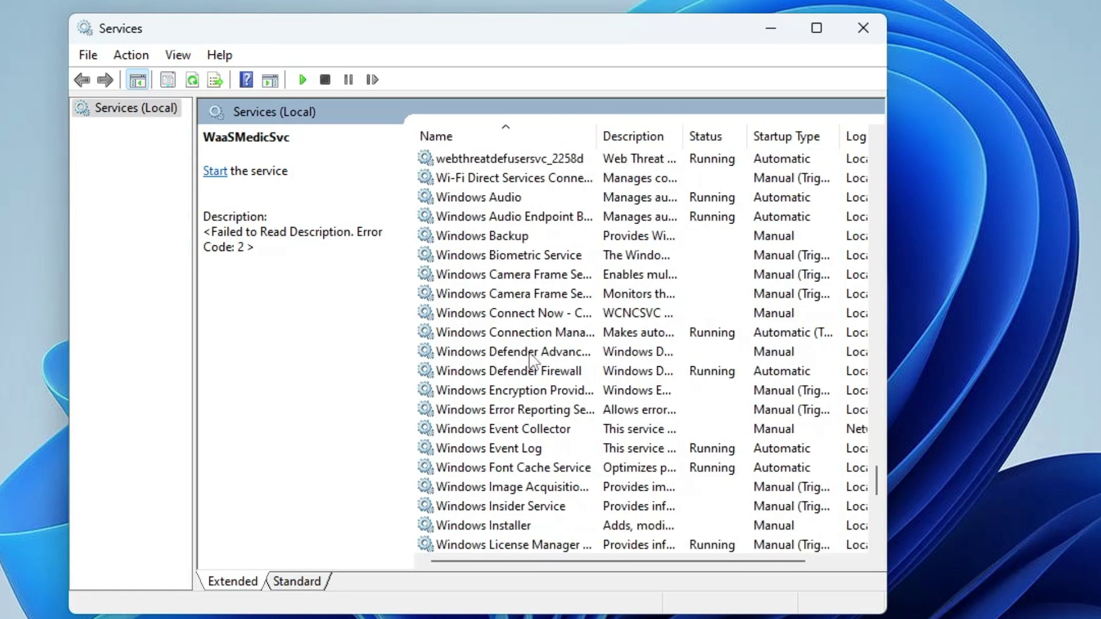
pyautogui.scroll(-6, 526, 429)
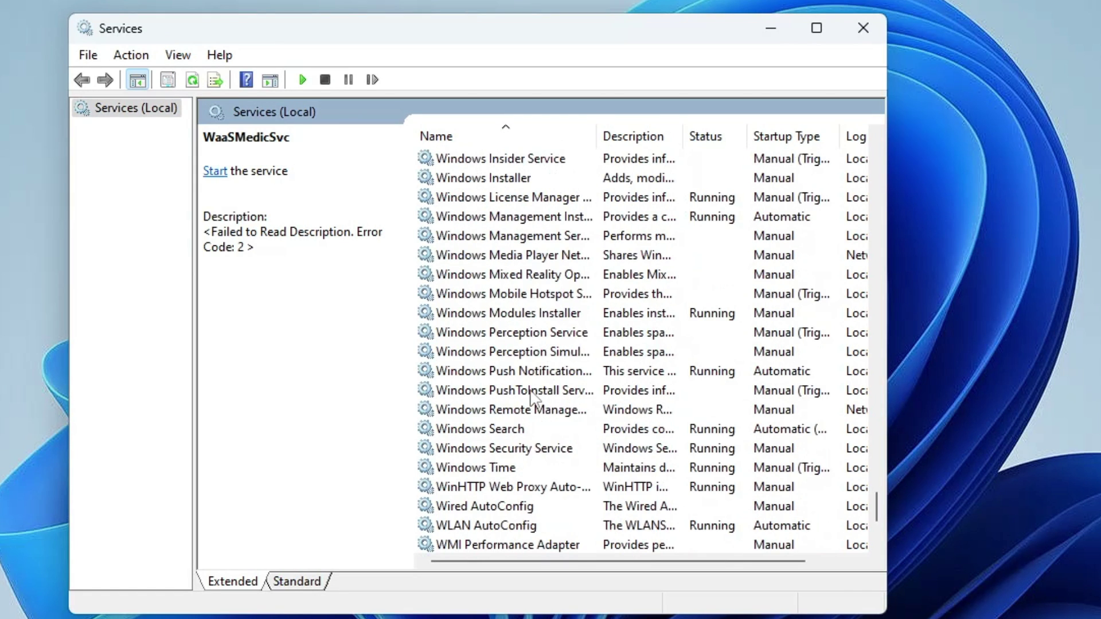
pyautogui.scroll(-1, 569, 388)
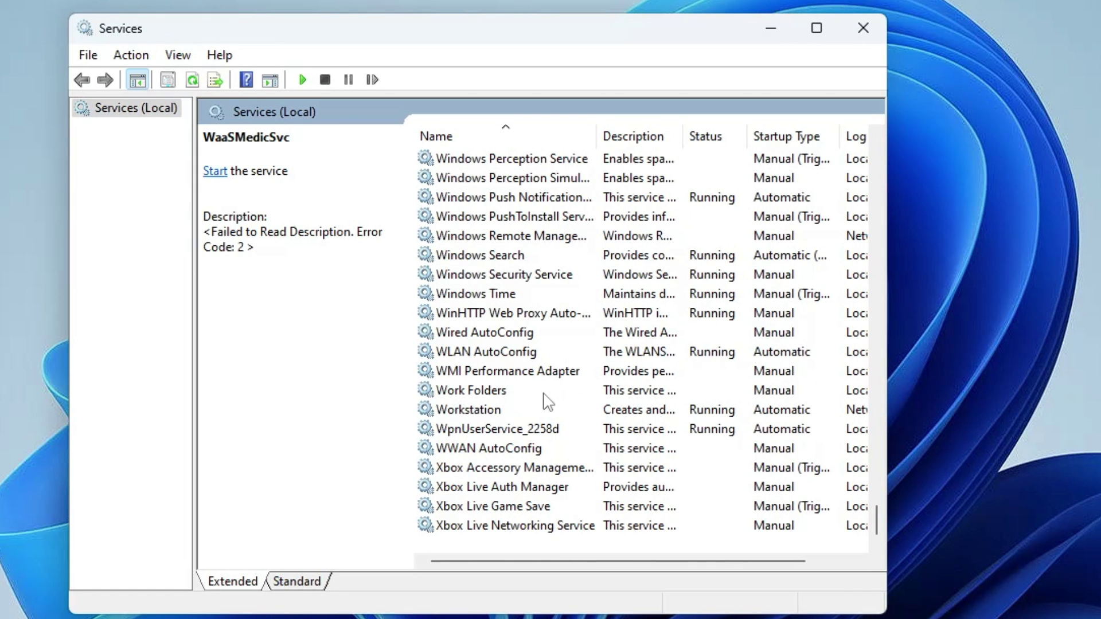
pyautogui.scroll(2, 514, 310)
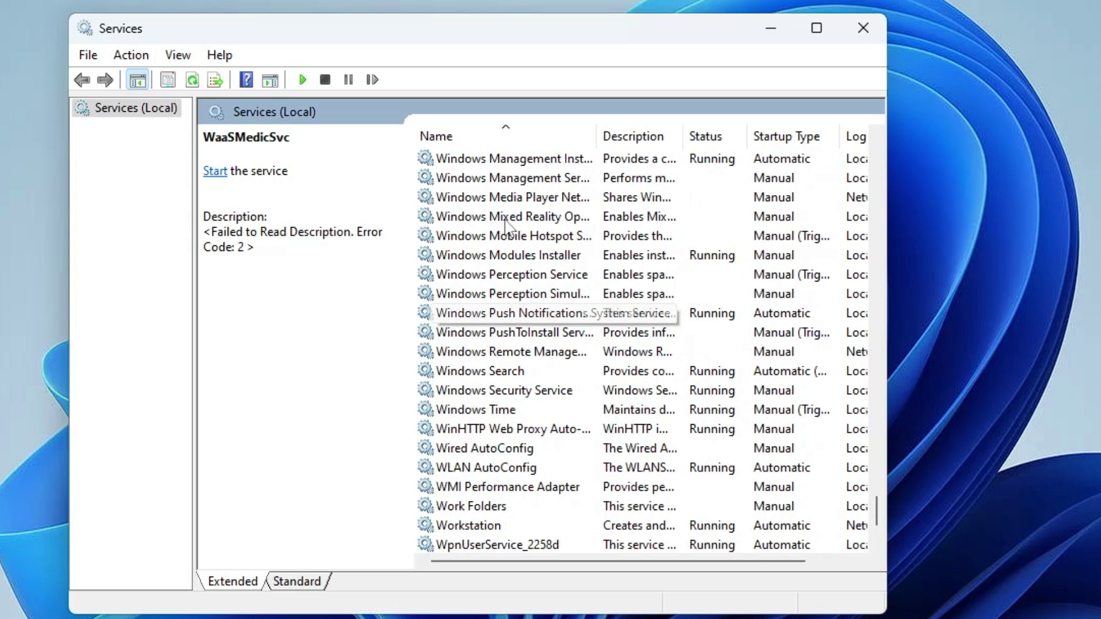
pyautogui.click(863, 28)
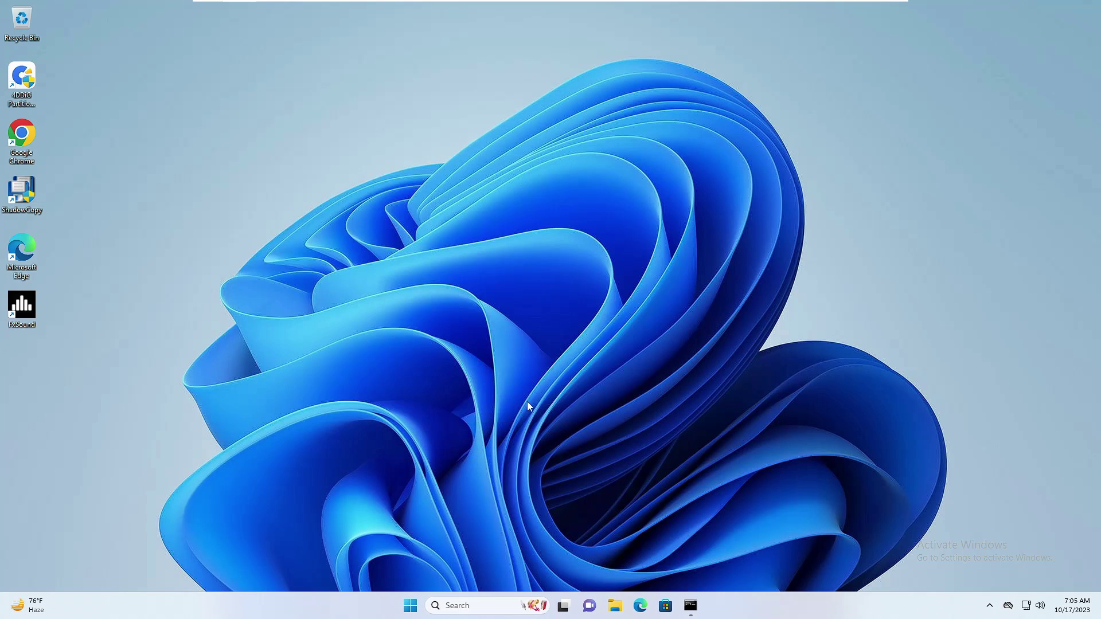
# Launch Command Prompt as administrator from a 'cmd' search and move its window
pyautogui.click(496, 607)
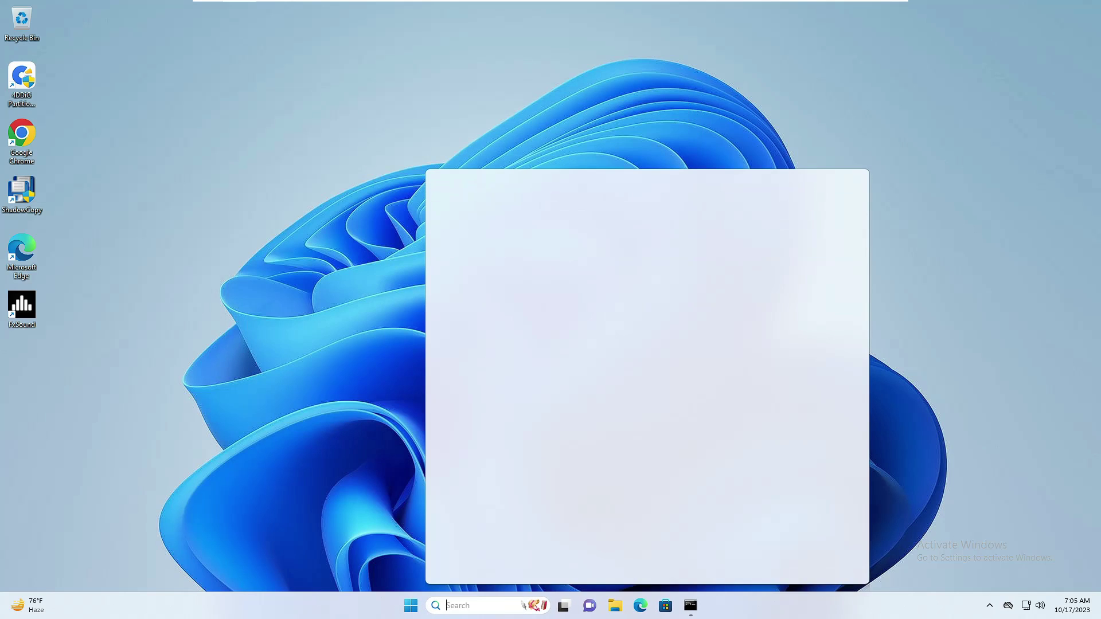
pyautogui.write('cmd')
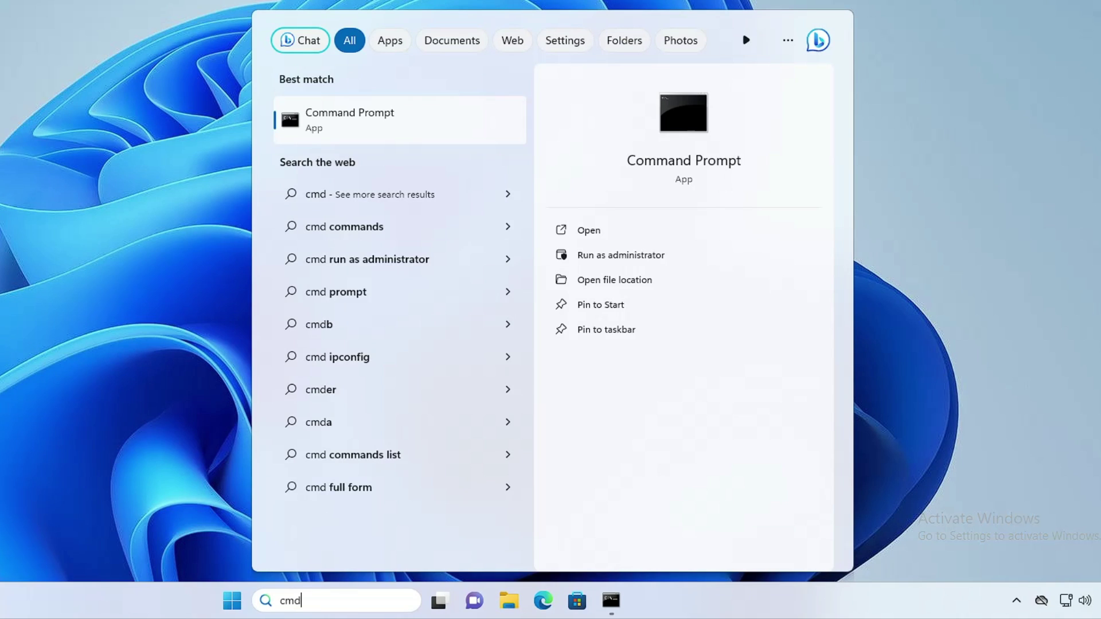
pyautogui.rightClick(399, 96)
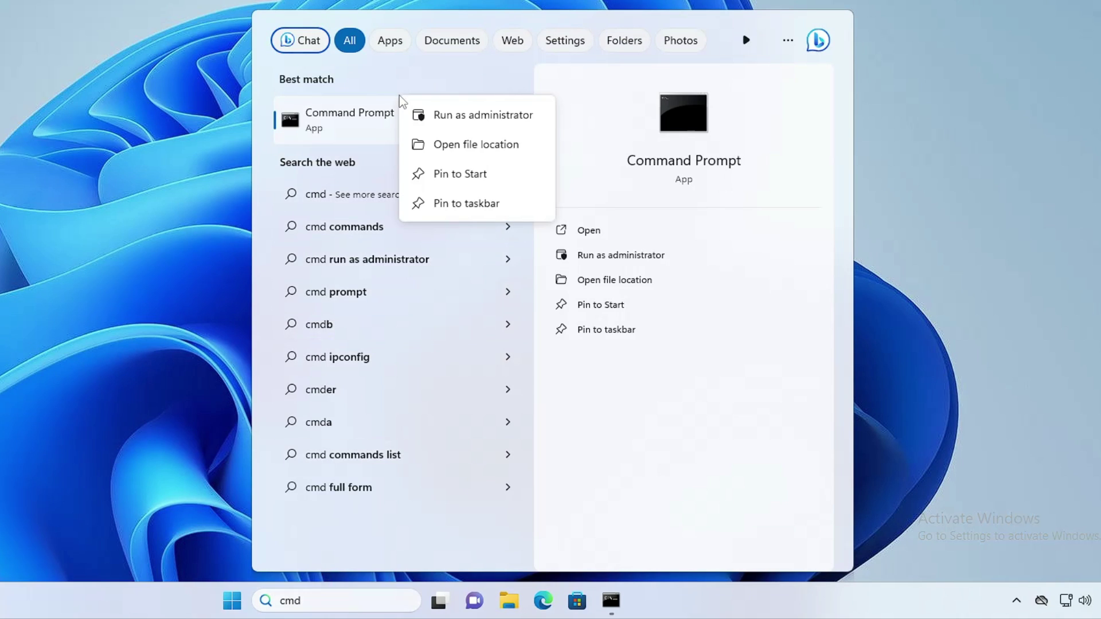
pyautogui.click(437, 115)
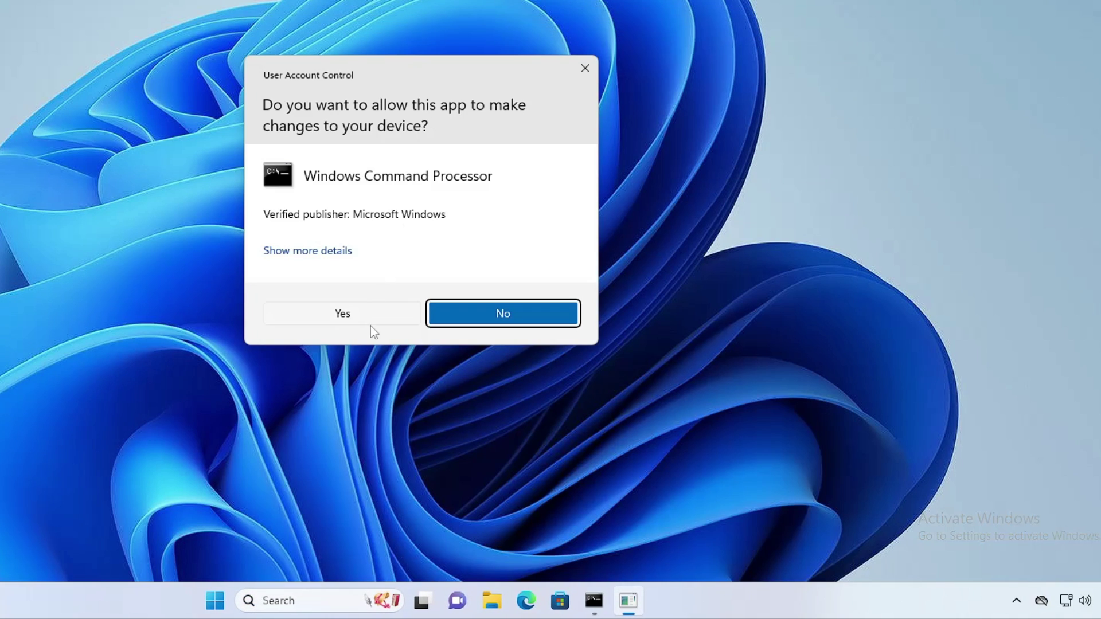
pyautogui.click(374, 319)
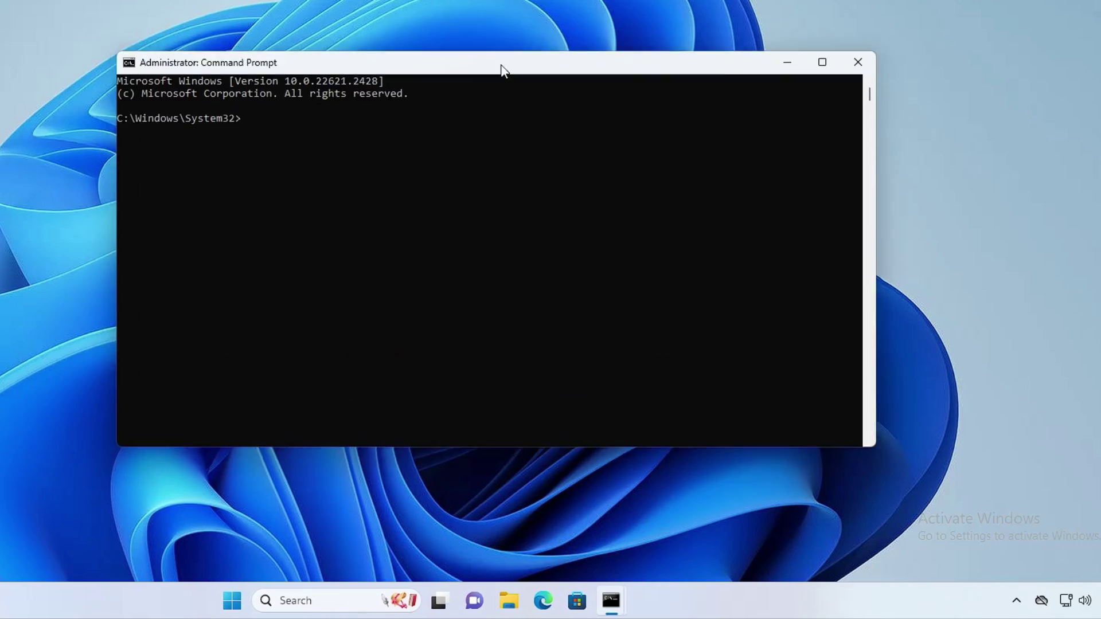
pyautogui.moveTo(504, 64); pyautogui.dragTo(479, 18)
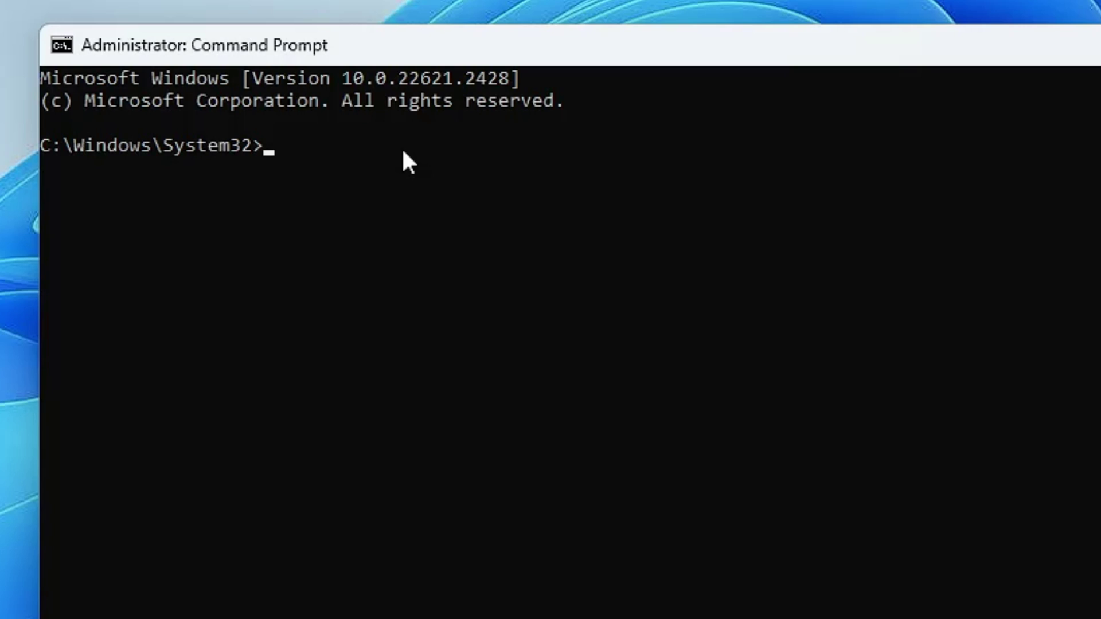
# Run DISM /Online /Cleanup-Image /RestoreHealth, which fails with error 0x800f081f
pyautogui.write('DISM /Online /Cleanup-Image /RestoreHealth')
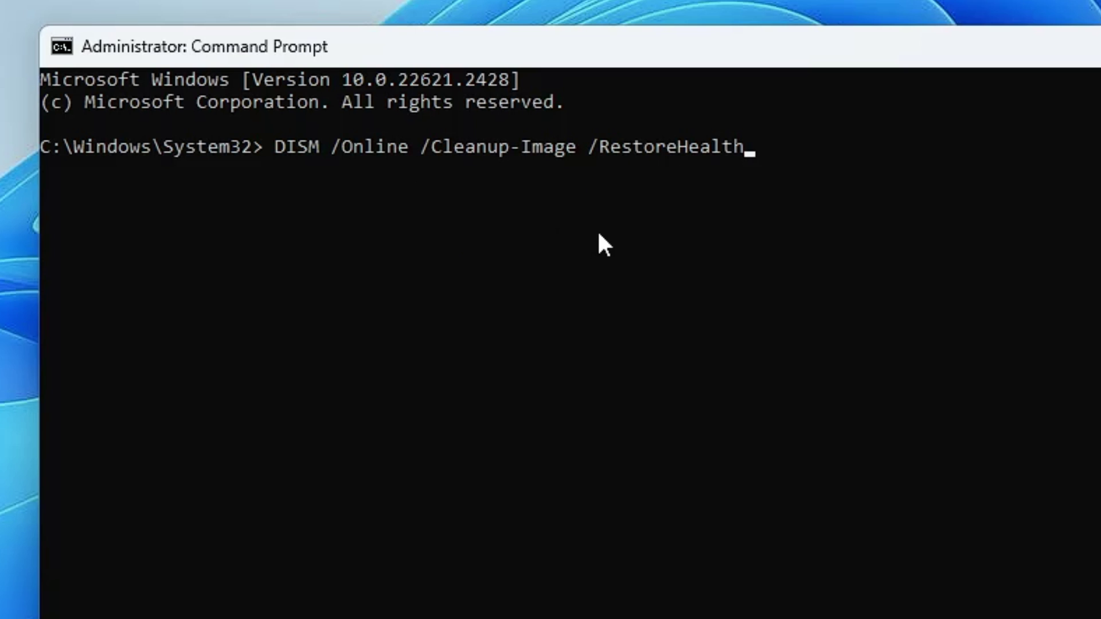
pyautogui.press('Return')
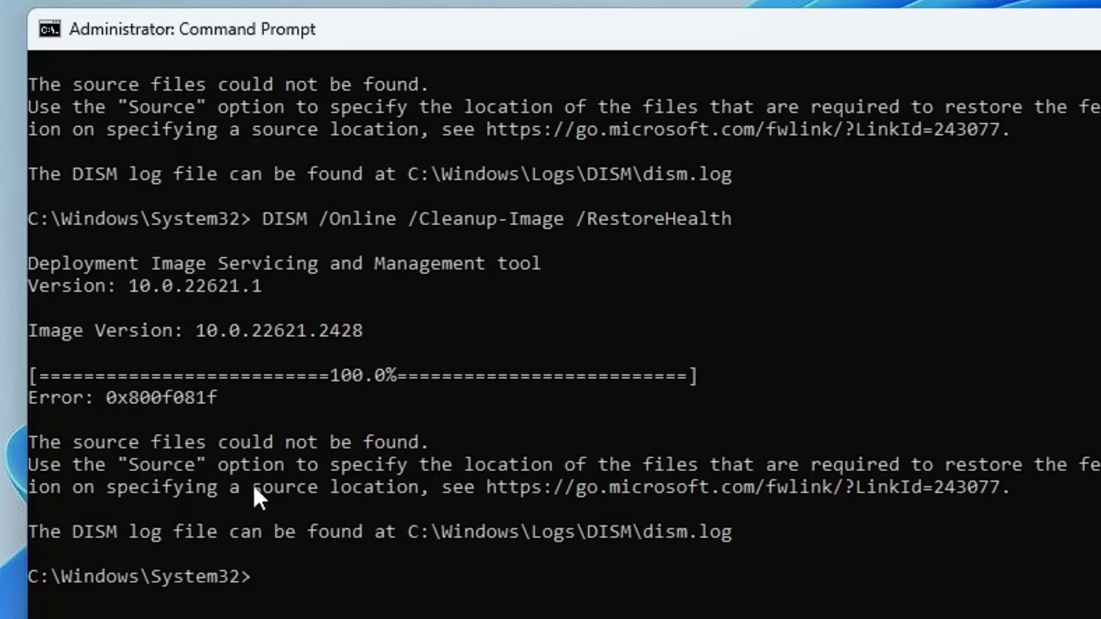
# Run SFC /Scannow in the elevated prompt and clear an accidental text selection
pyautogui.write('SFC /Scannow')
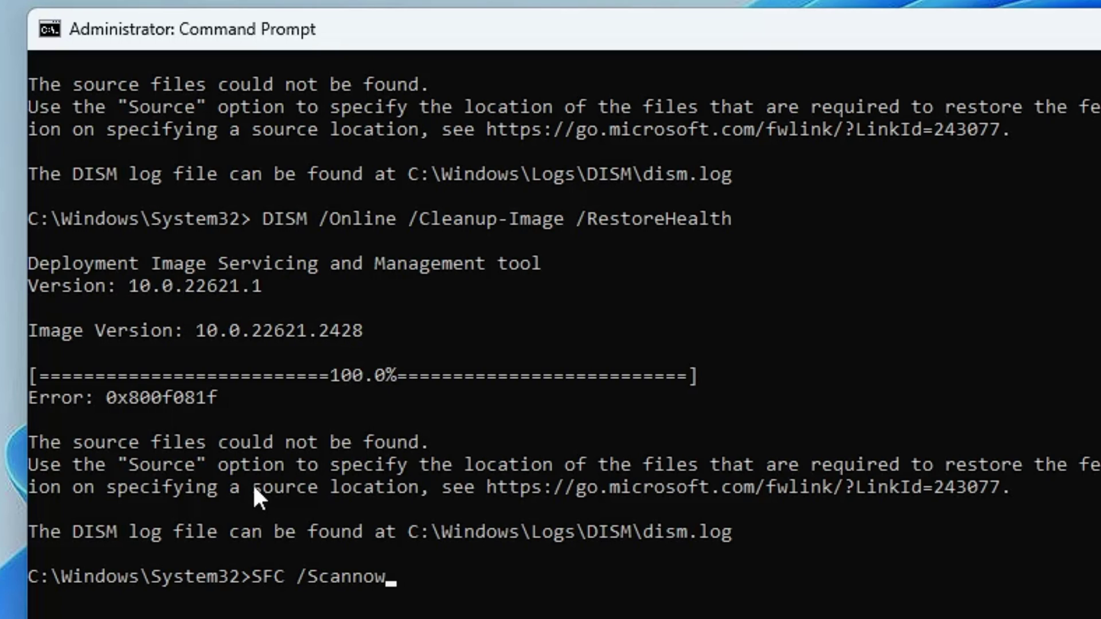
pyautogui.press('Return')
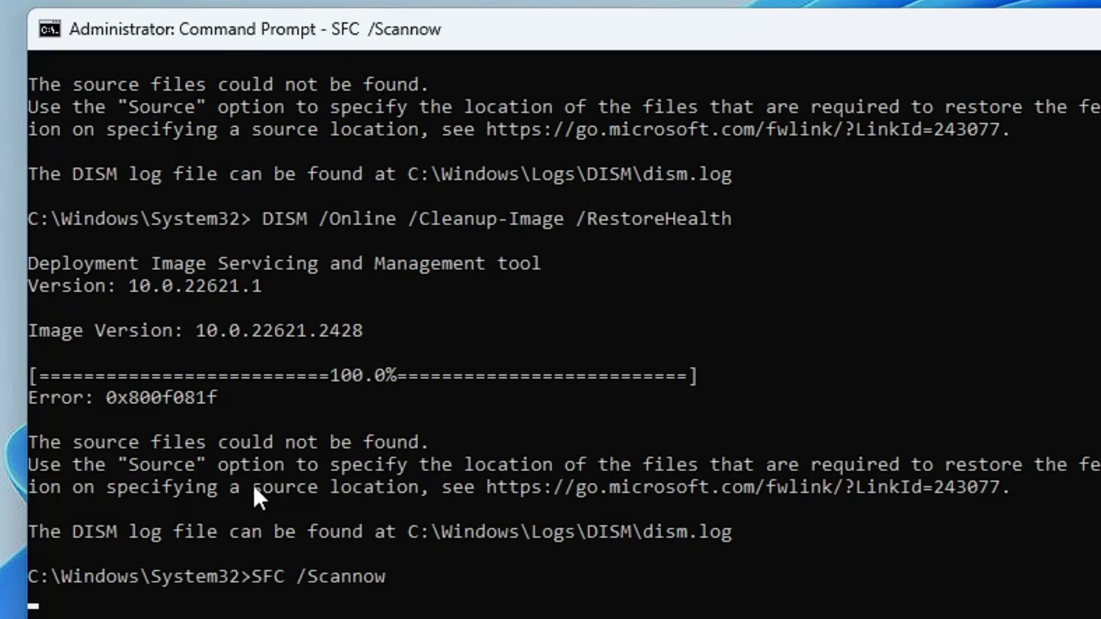
pyautogui.scroll(-1, 279, 479)
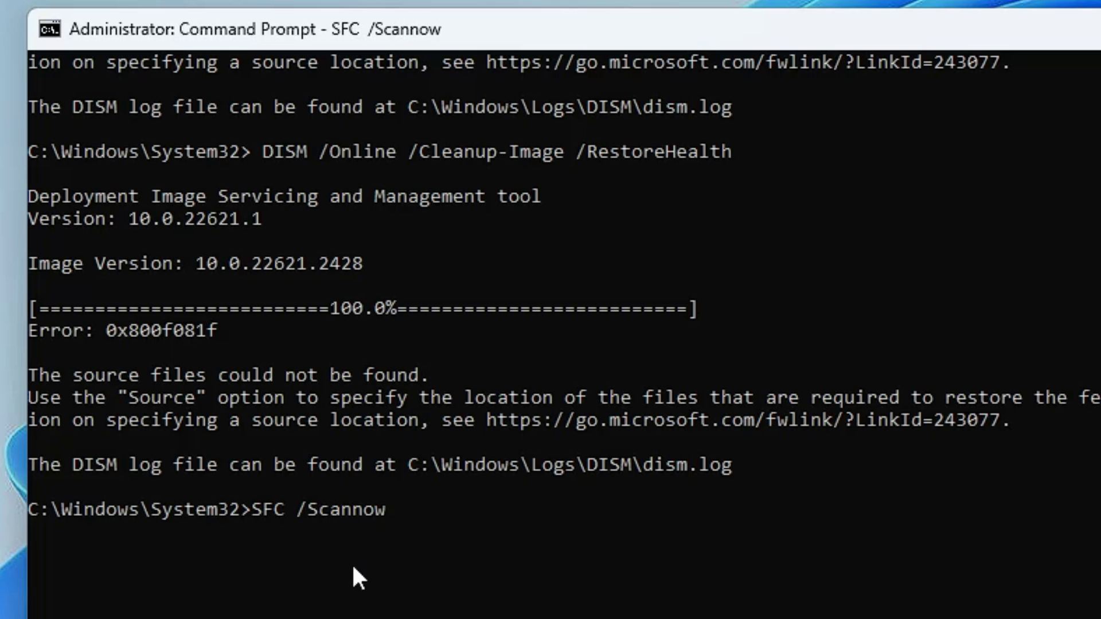
pyautogui.moveTo(588, 531); pyautogui.dragTo(605, 546)
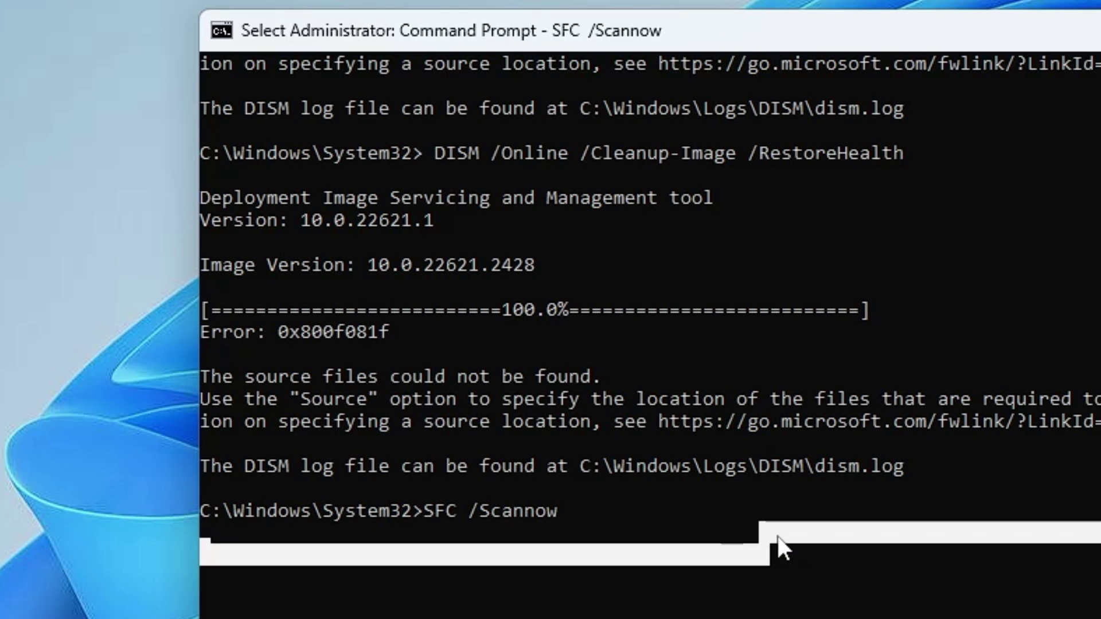
pyautogui.click(778, 536)
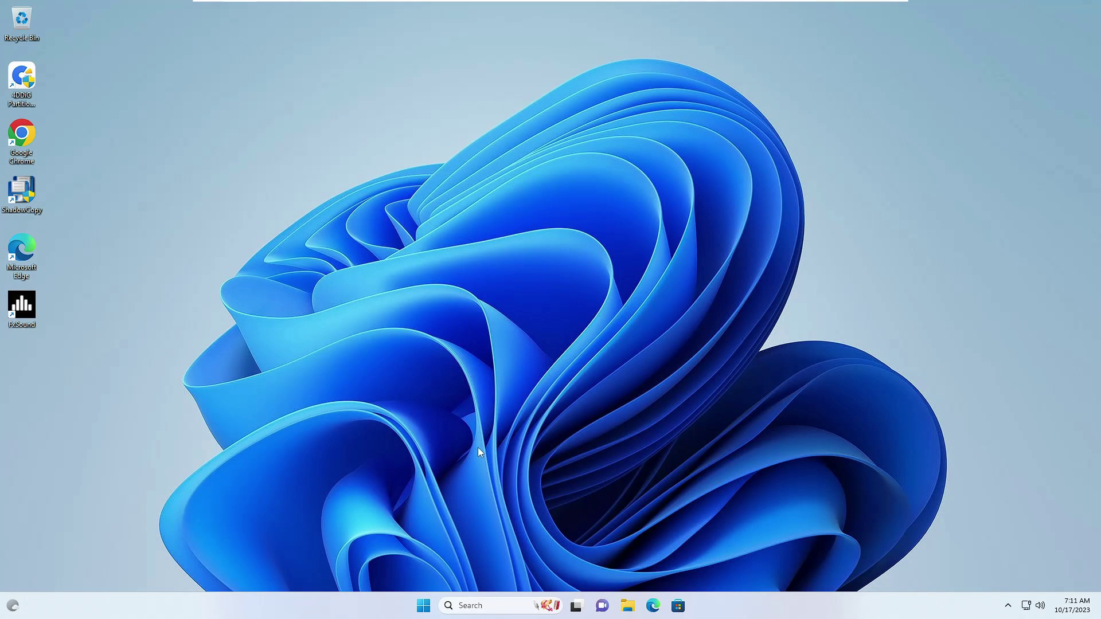
# Open the Services console by searching 'services'
pyautogui.click(493, 606)
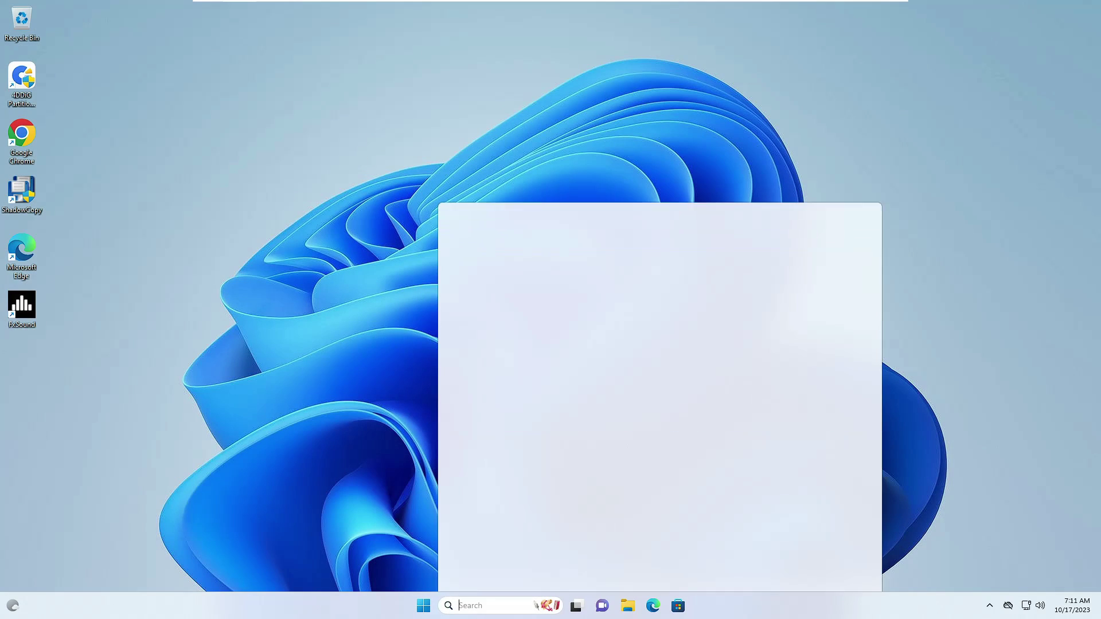
pyautogui.write('services')
pyautogui.click(491, 246)
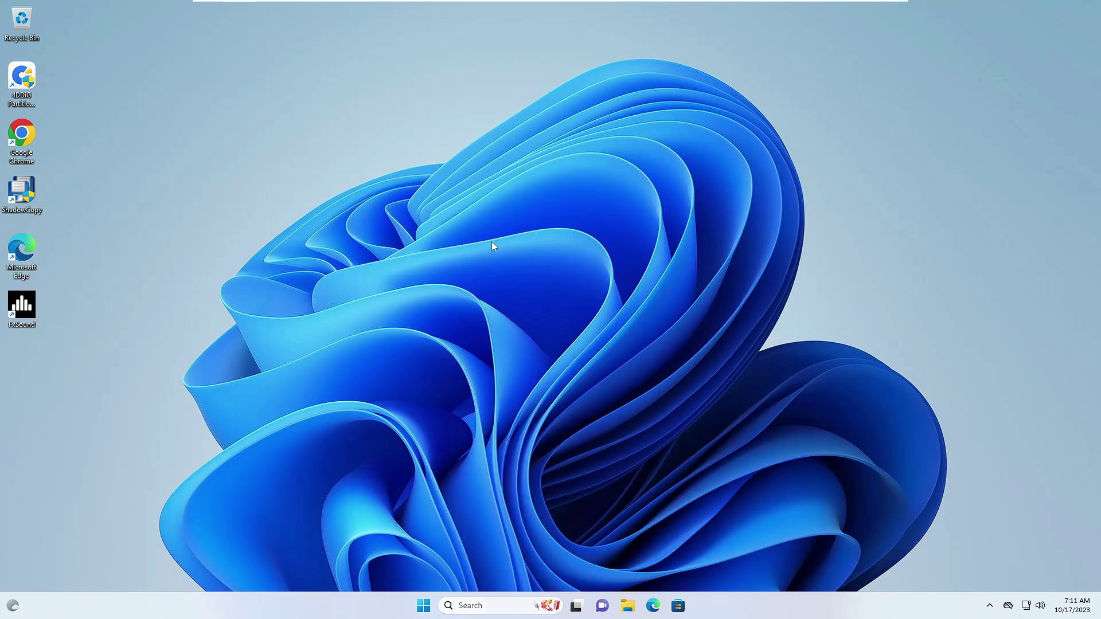
# Check the W entries, find no Windows Update, and close Services
pyautogui.scroll(-5, 483, 297)
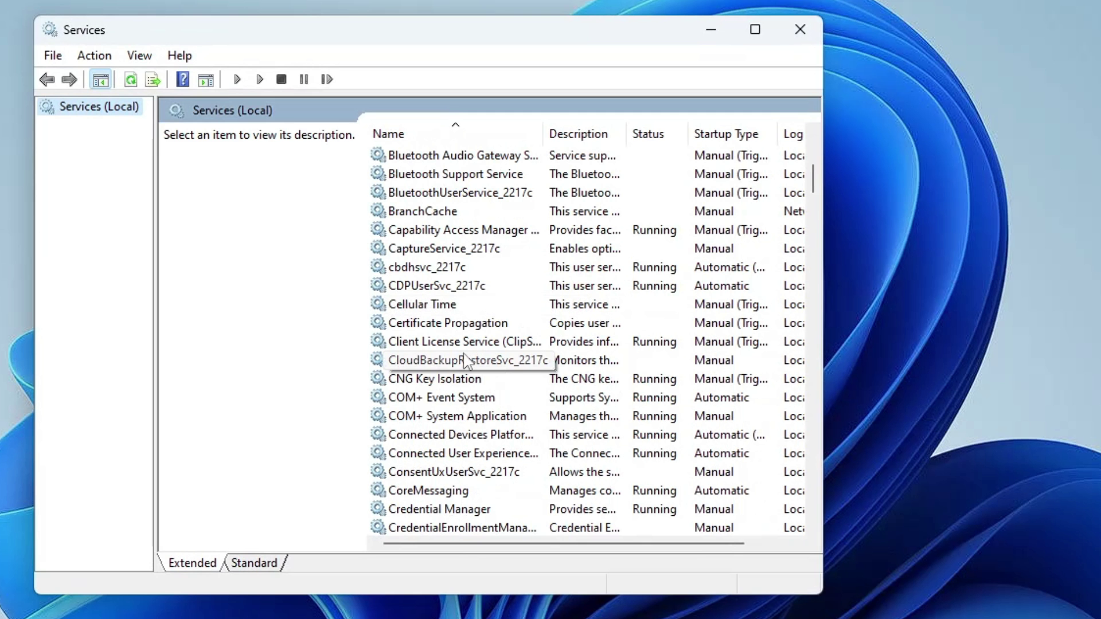
pyautogui.click(472, 328)
pyautogui.press('w')
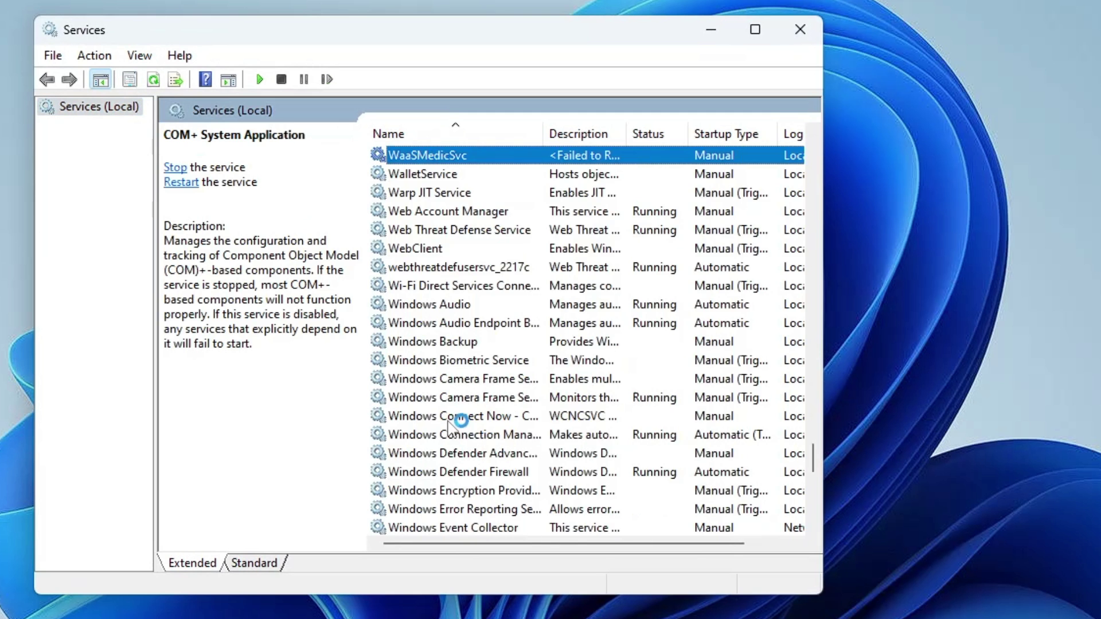
pyautogui.scroll(-6, 453, 428)
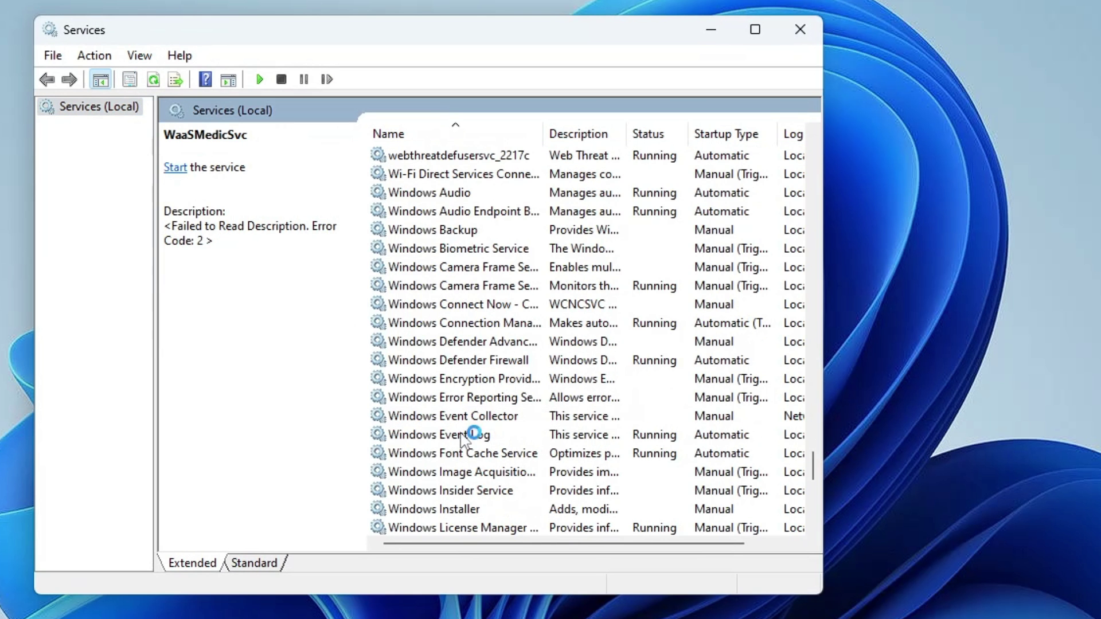
pyautogui.scroll(-4, 599, 425)
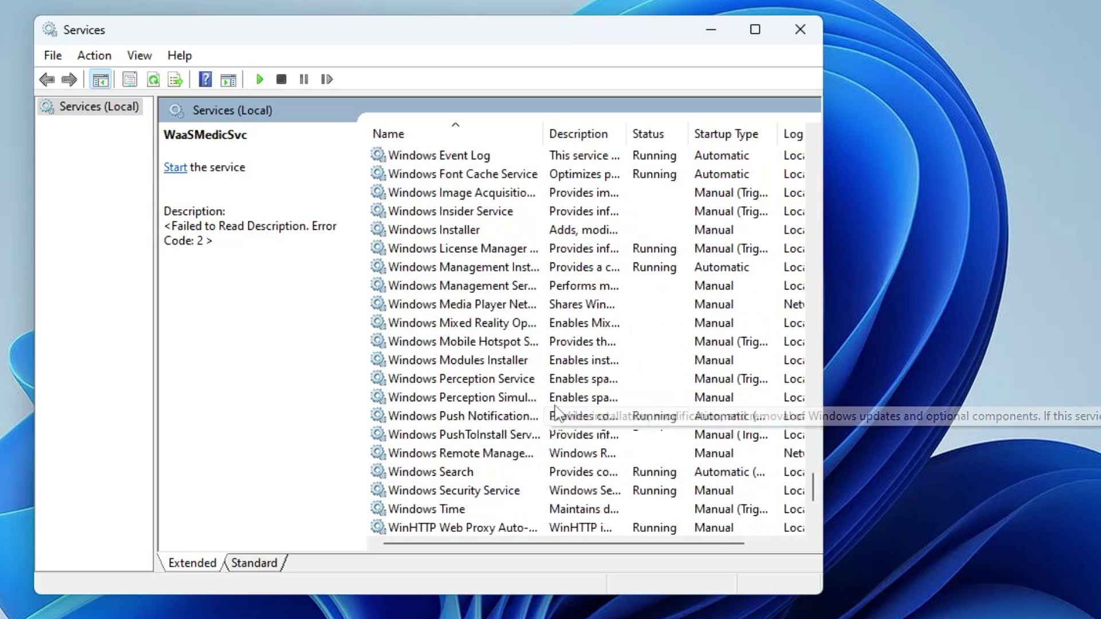
pyautogui.scroll(-1, 453, 296)
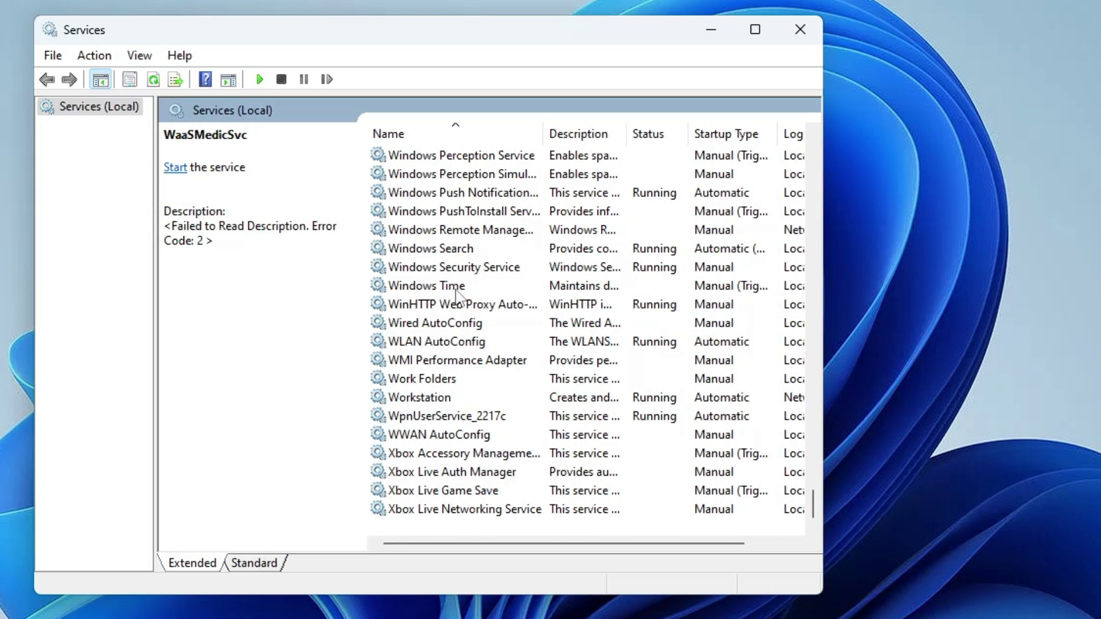
pyautogui.click(786, 25)
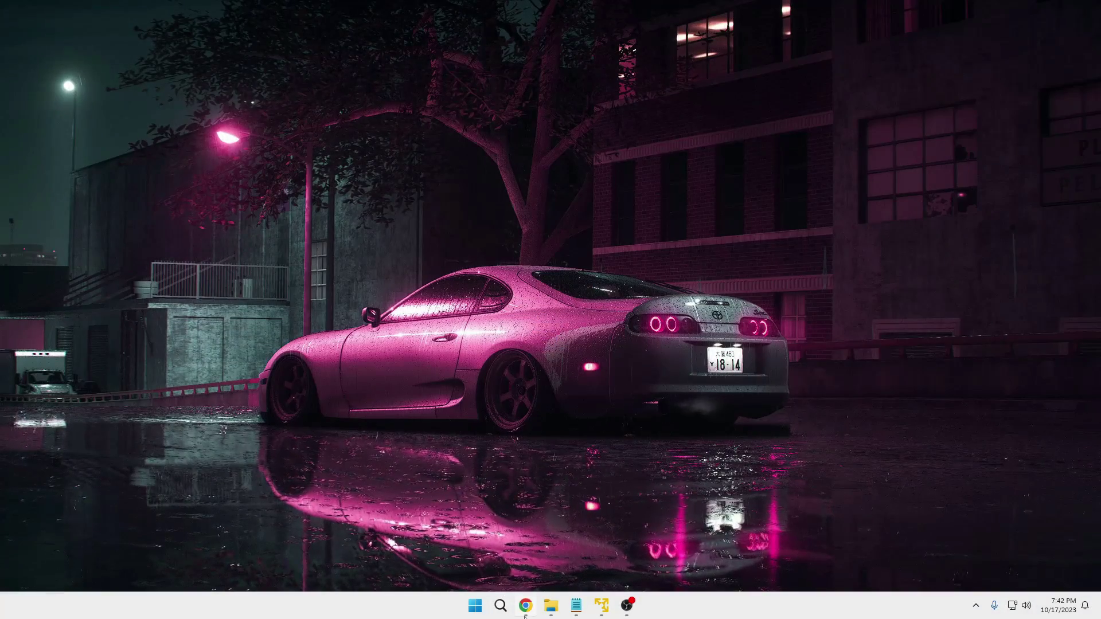
# Open Registry Editor via 'regedit' and expand HKLM > SYSTEM > CurrentControlSet > Services
pyautogui.click(502, 609)
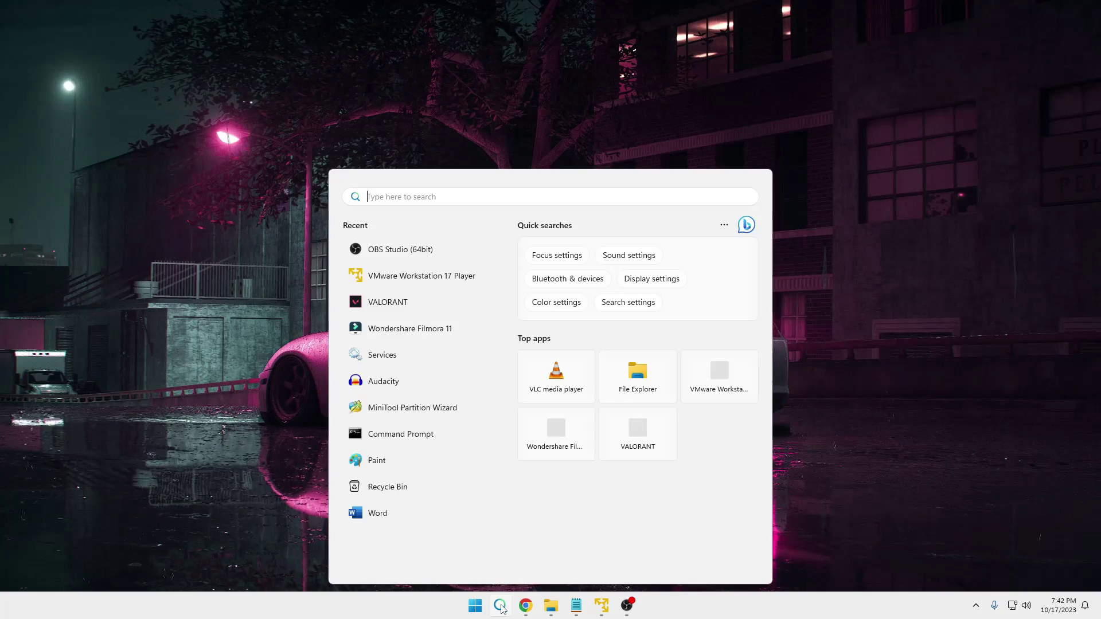
pyautogui.write('regedit')
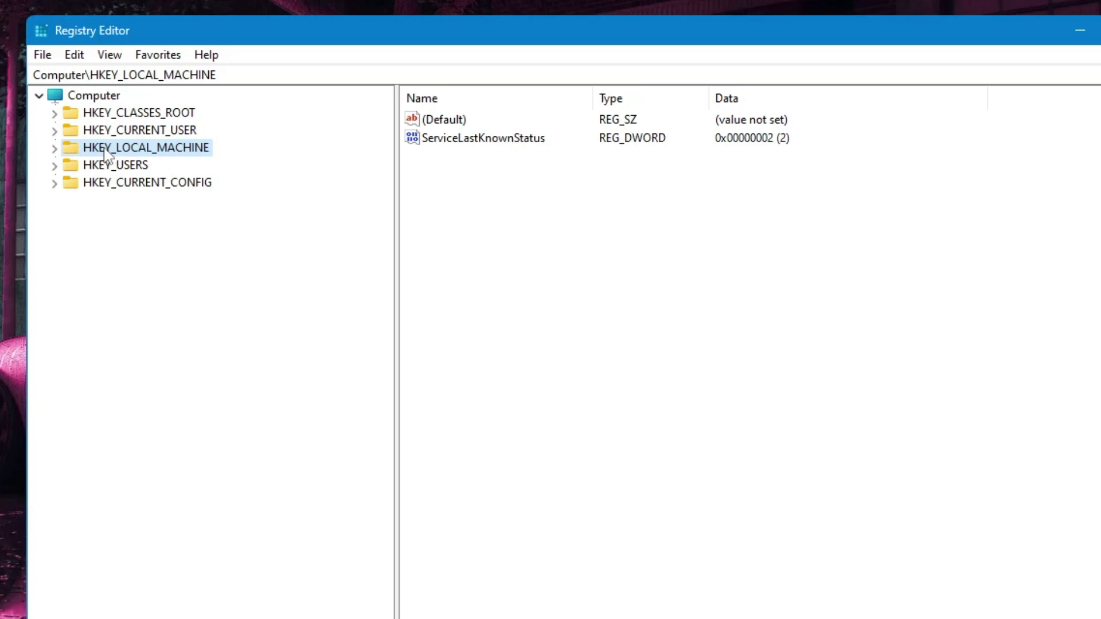
pyautogui.doubleClick(105, 148)
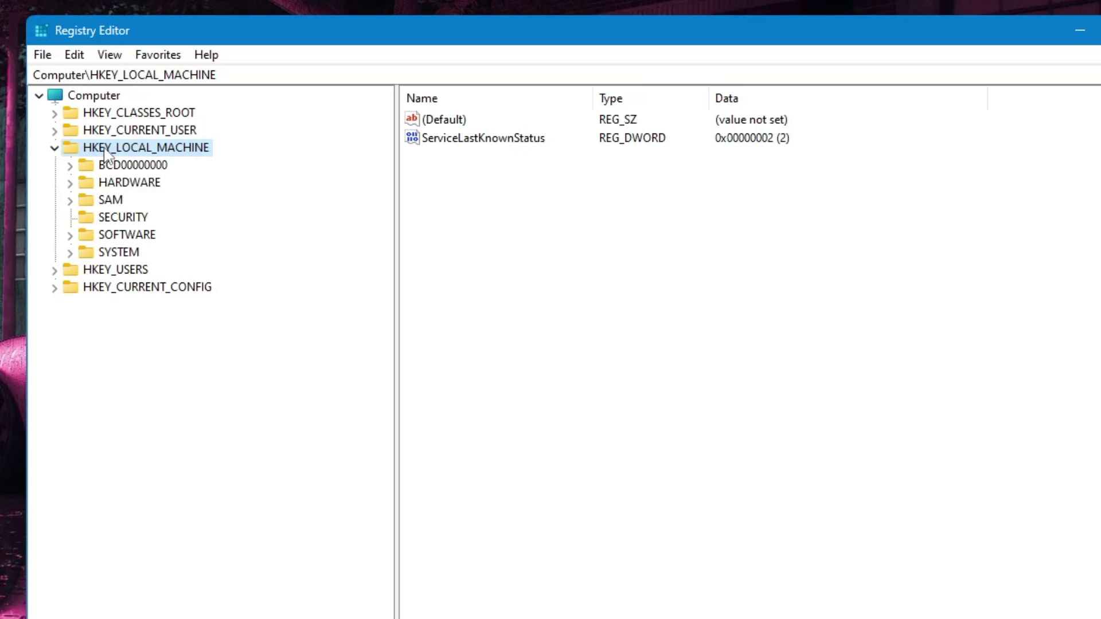
pyautogui.click(117, 256)
pyautogui.doubleClick(125, 258)
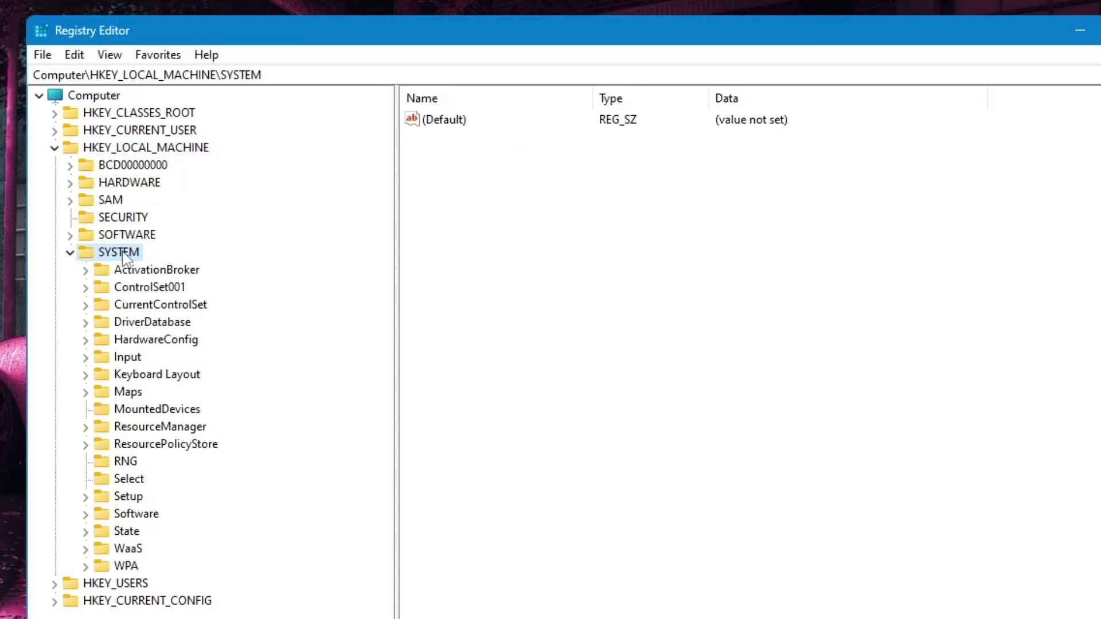
pyautogui.click(139, 309)
pyautogui.doubleClick(179, 308)
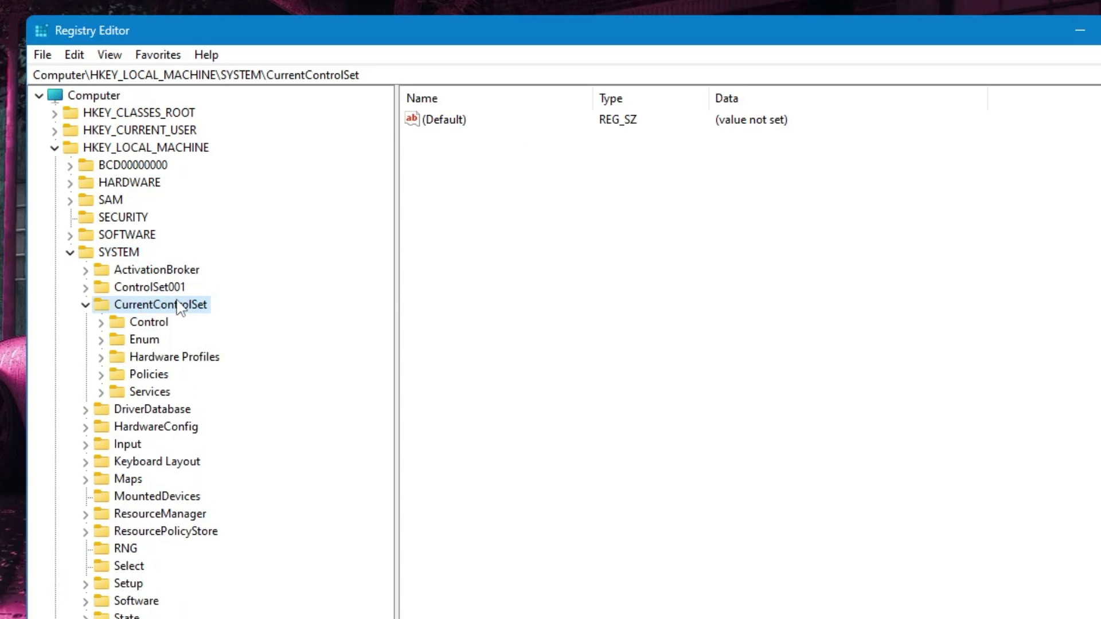
pyautogui.click(148, 393)
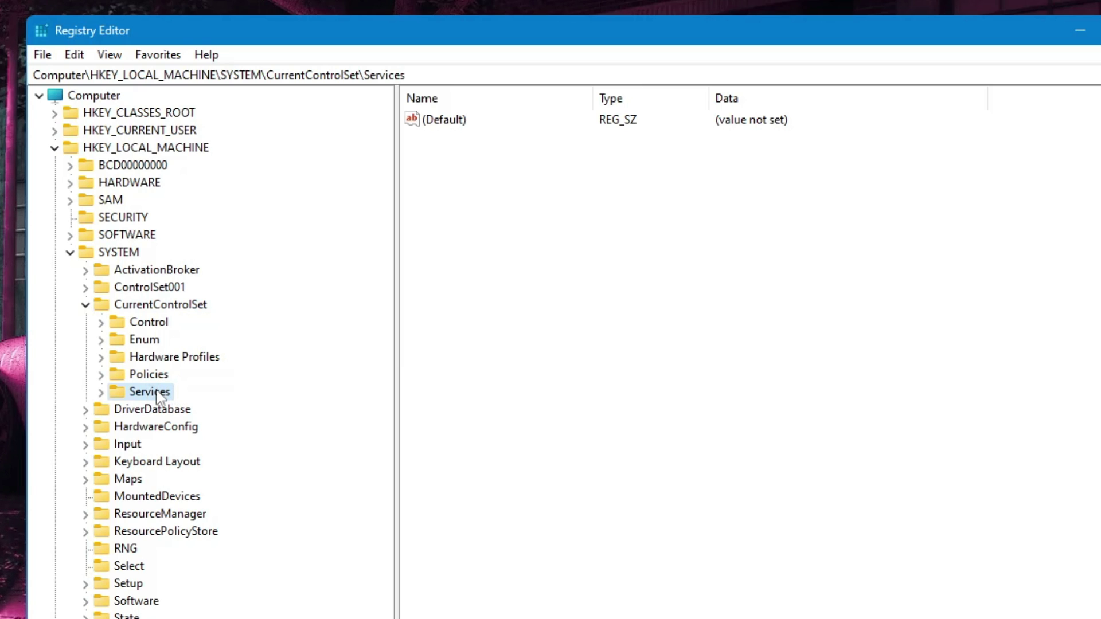
pyautogui.doubleClick(159, 393)
# Scroll down the Services keys and select wuauserv to show its values
pyautogui.scroll(-15, 189, 381)
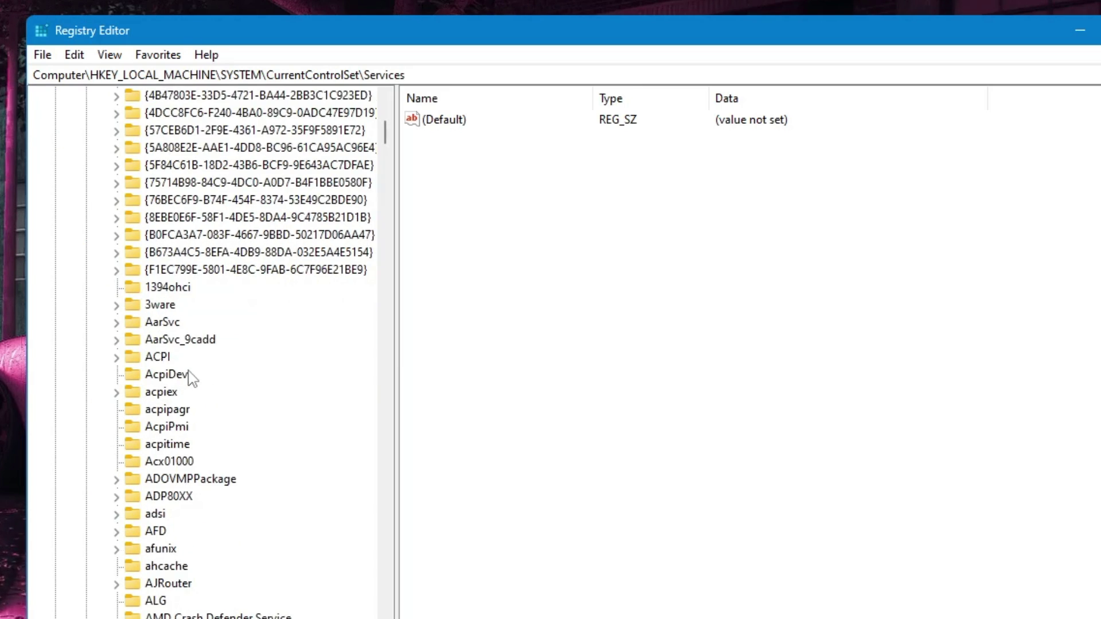
pyautogui.scroll(-11, 190, 388)
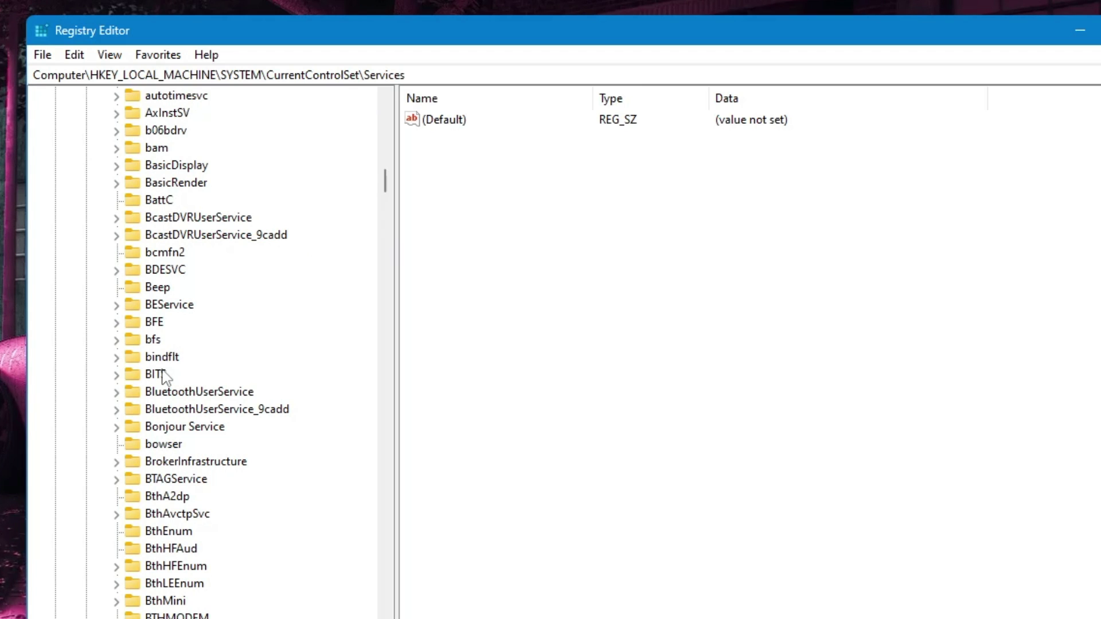
pyautogui.scroll(-20, 154, 379)
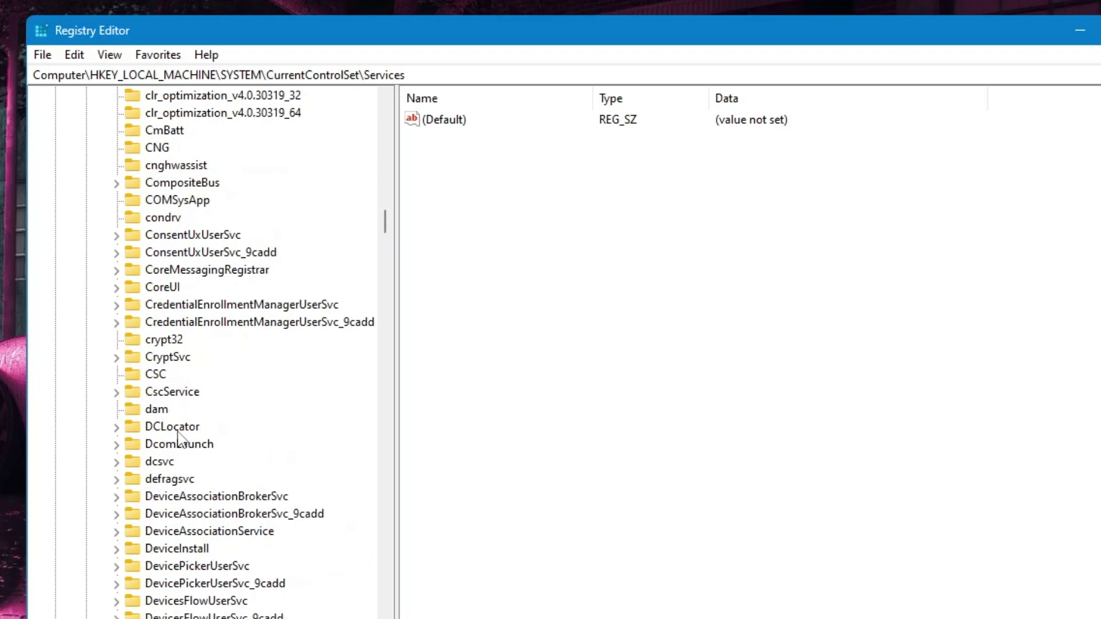
pyautogui.scroll(-6, 177, 438)
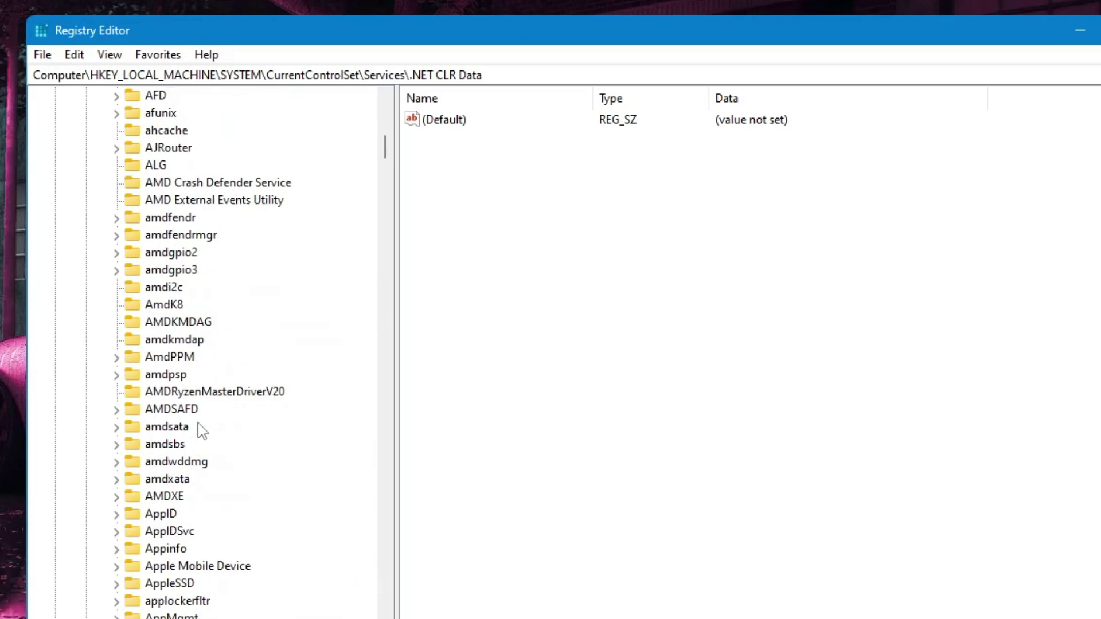
pyautogui.scroll(-11, 201, 424)
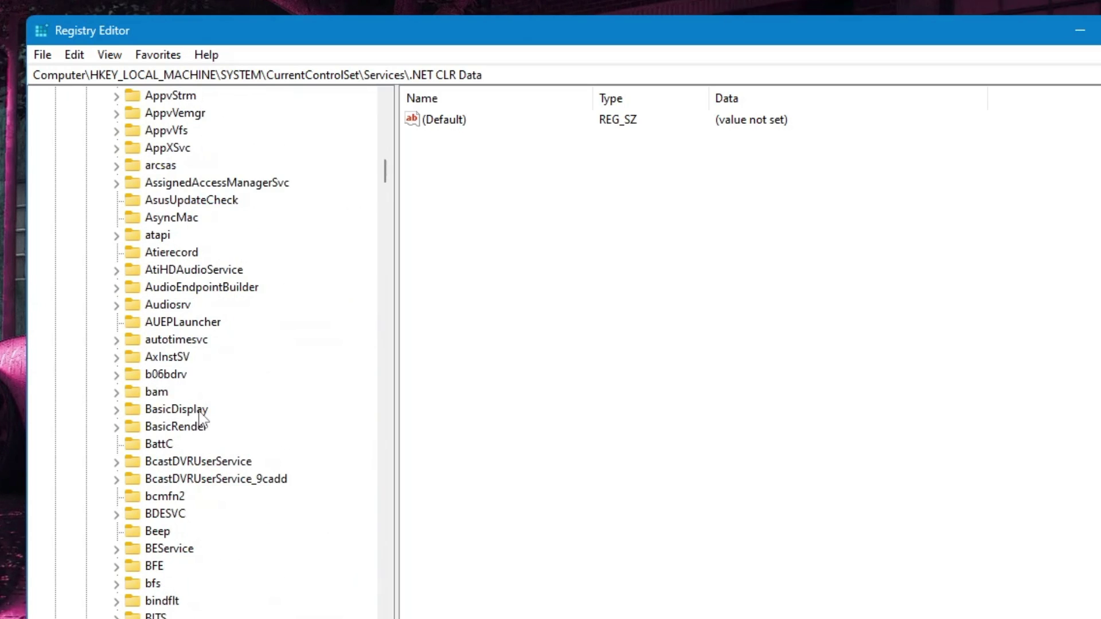
pyautogui.scroll(-20, 200, 421)
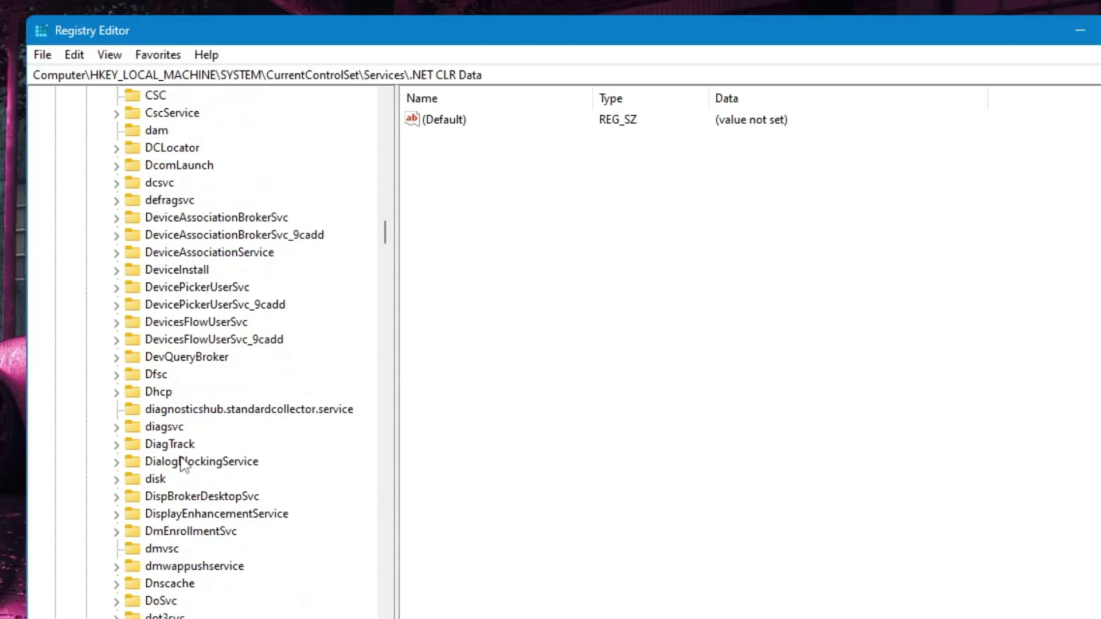
pyautogui.scroll(-10, 184, 462)
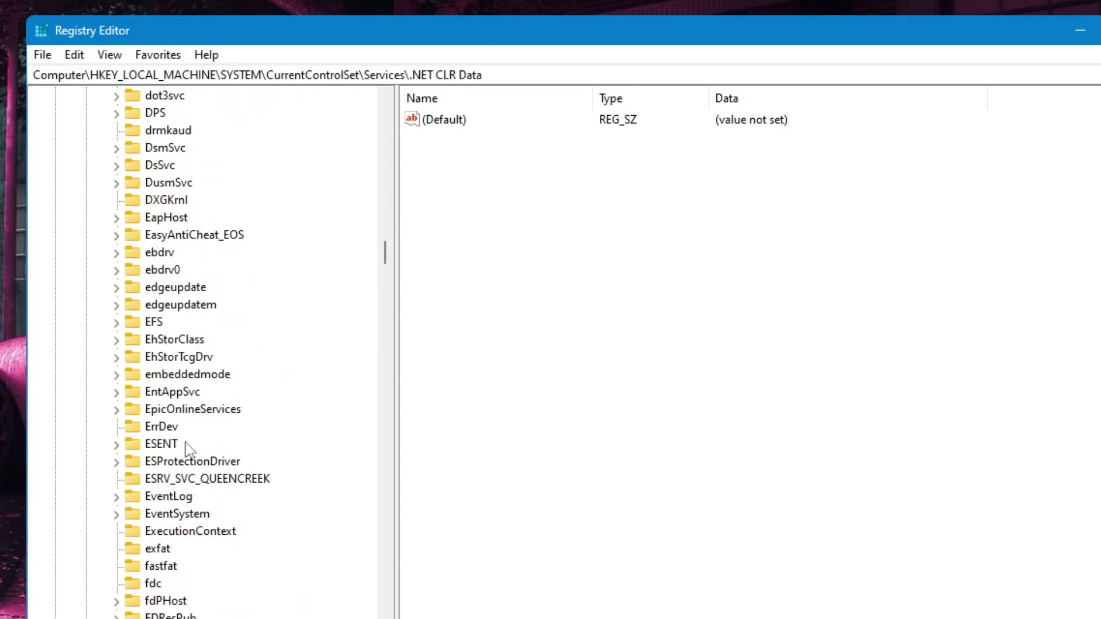
pyautogui.scroll(-20, 189, 450)
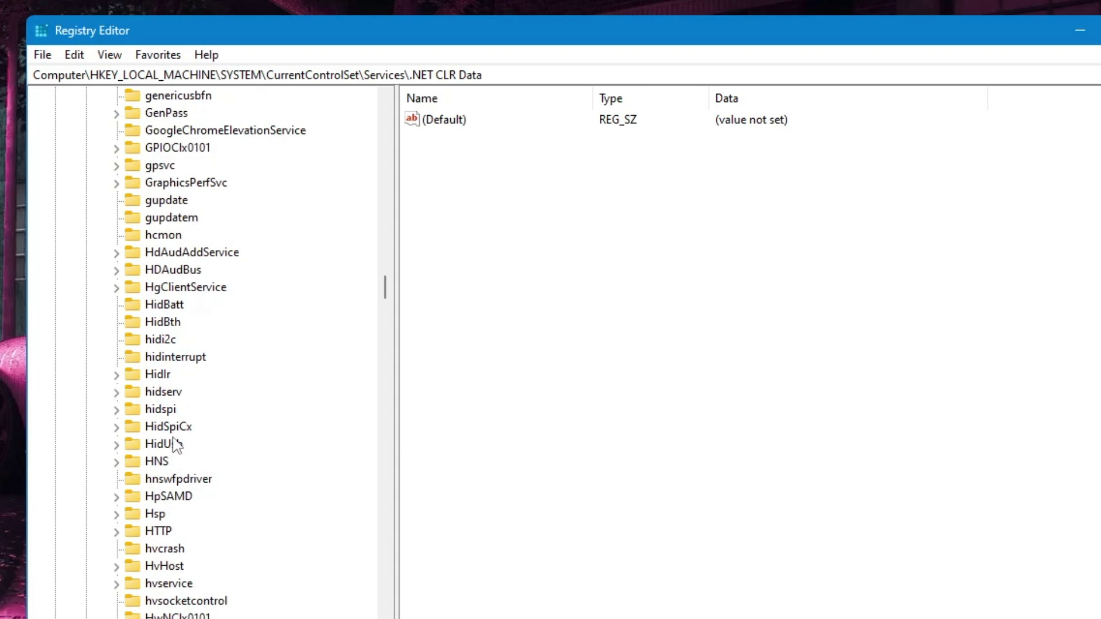
pyautogui.scroll(-1, 183, 459)
pyautogui.moveTo(386, 317); pyautogui.dragTo(393, 599)
pyautogui.scroll(-20, 168, 500)
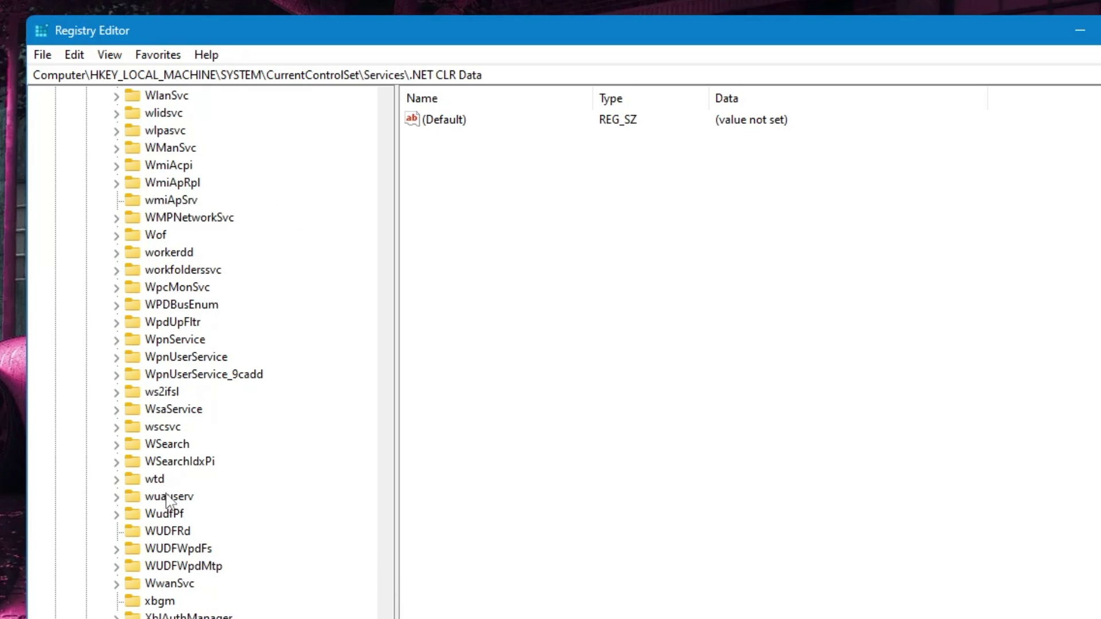
pyautogui.click(170, 497)
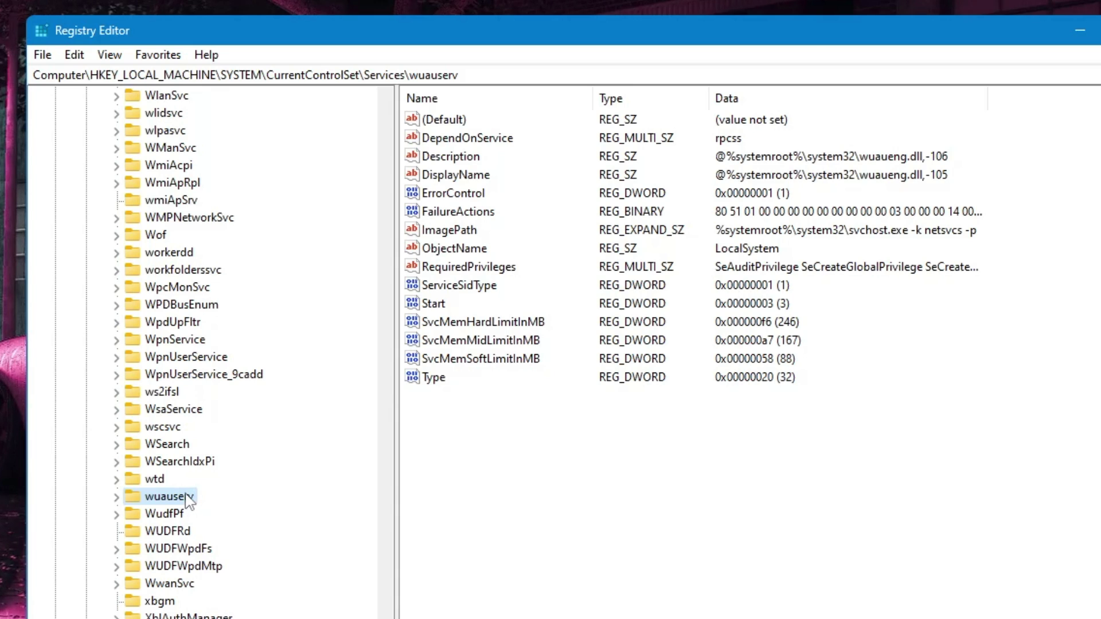
# Export the wuauserv key to the Desktop as a registration file named 'reg'
pyautogui.click(41, 56)
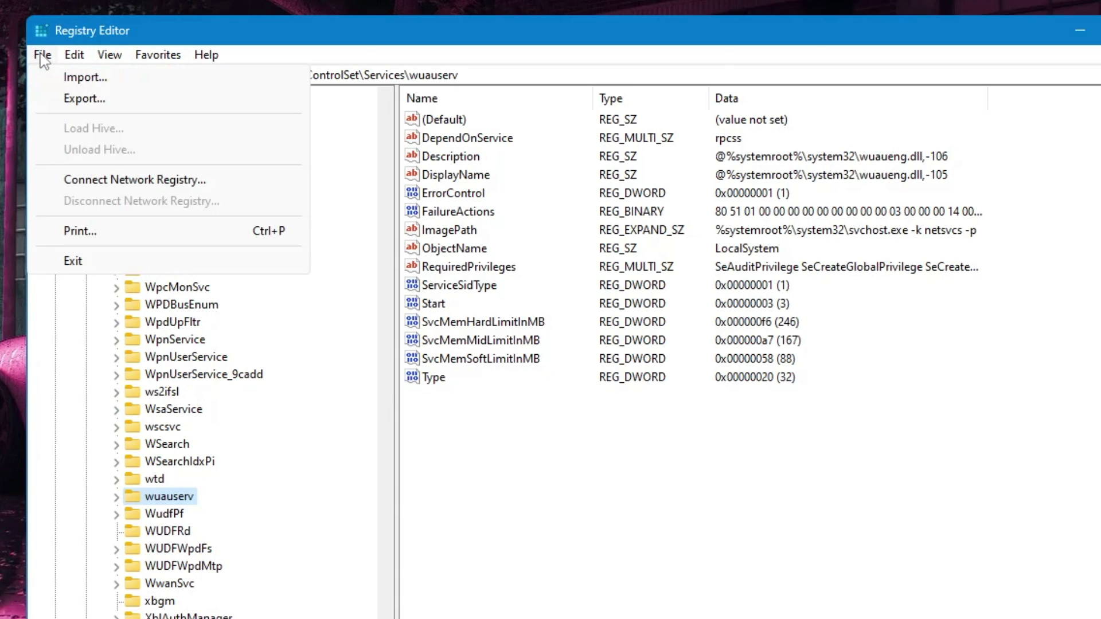
pyautogui.click(71, 101)
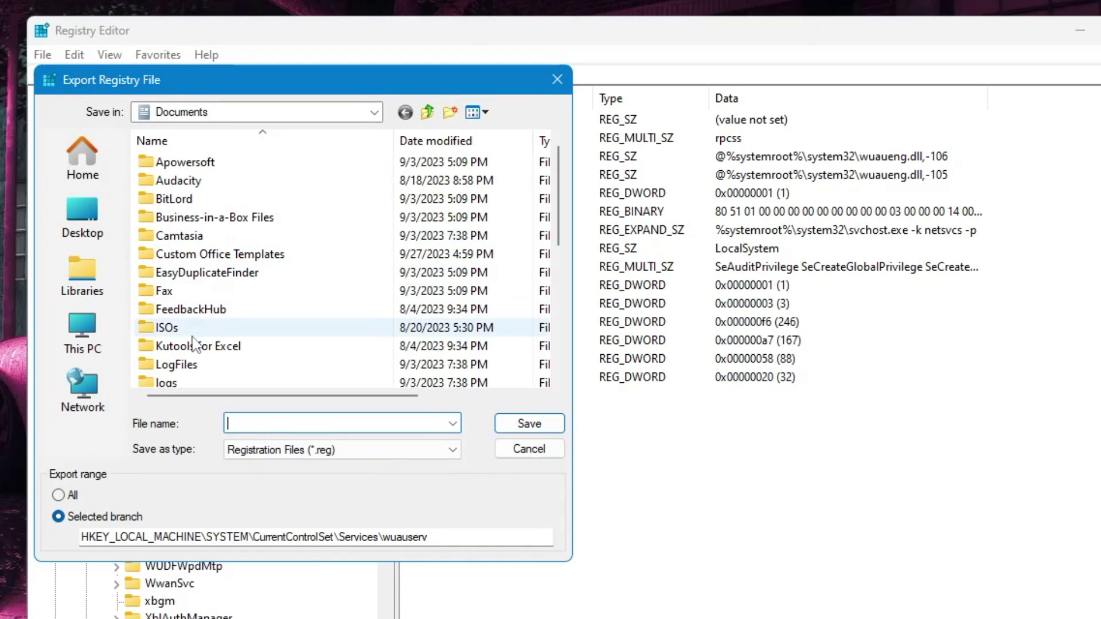
pyautogui.write('reg')
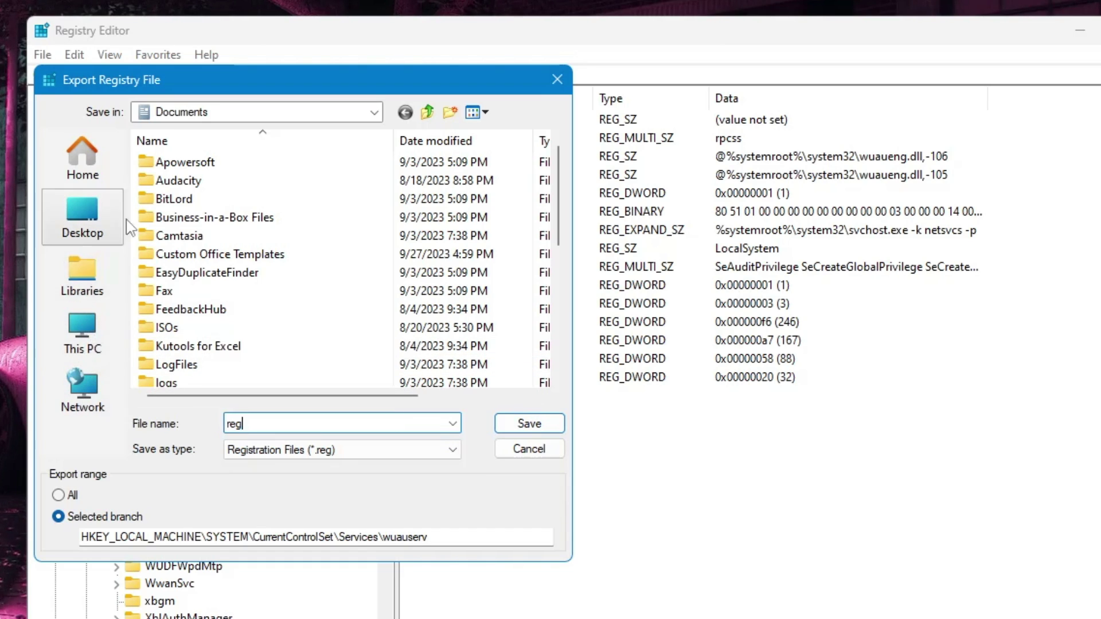
pyautogui.click(100, 223)
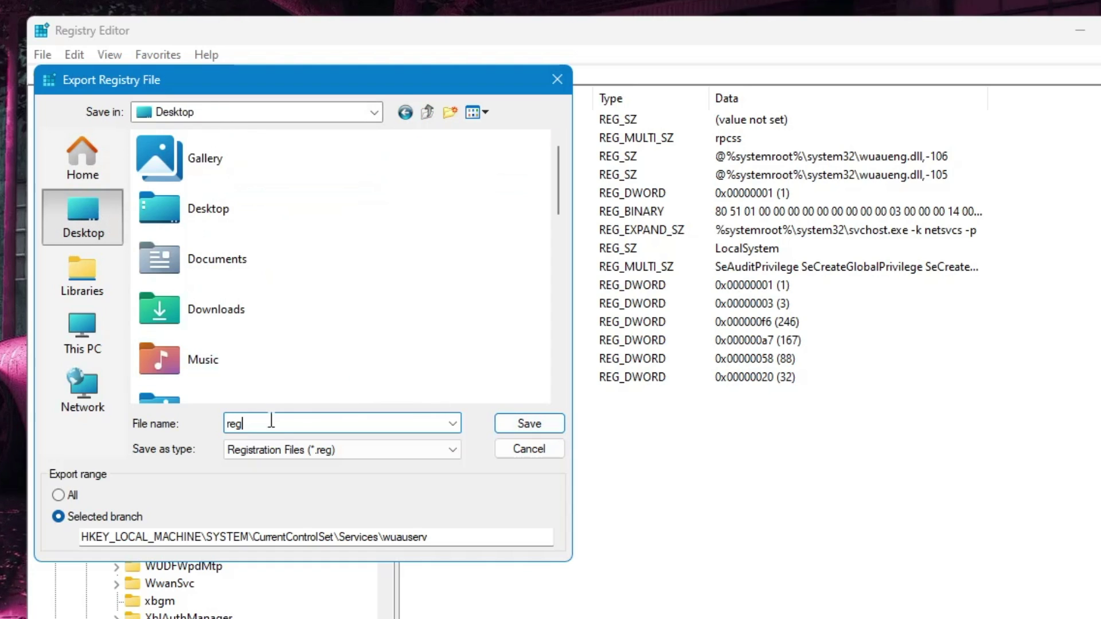
pyautogui.click(530, 424)
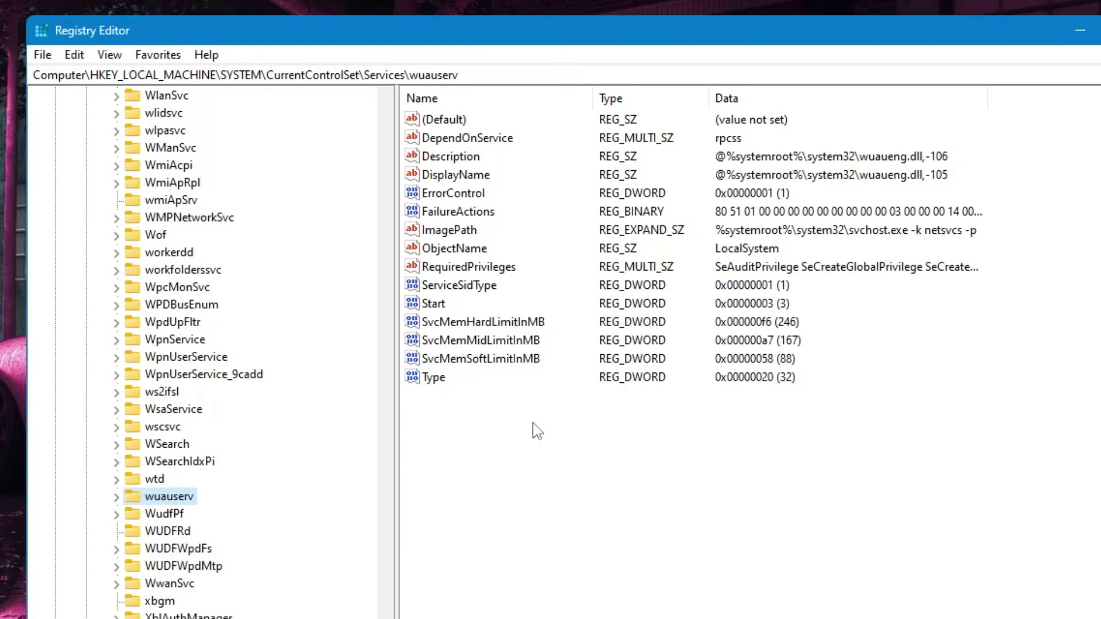
# Copy reg.reg from the desktop onto New Volume (D:) in This PC
pyautogui.click(1079, 28)
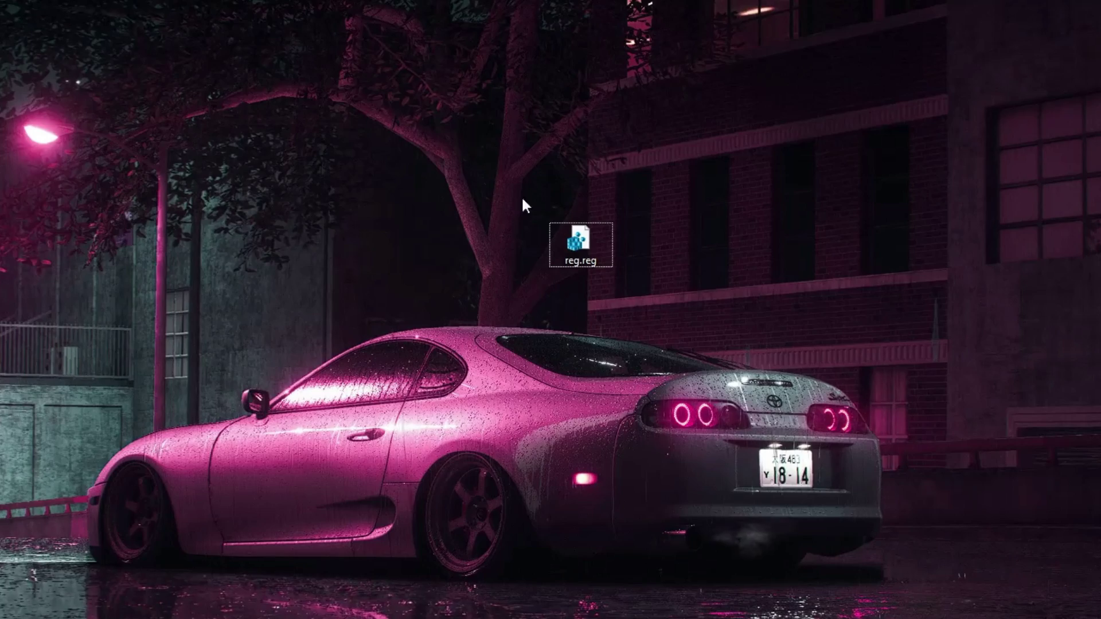
pyautogui.moveTo(583, 218)
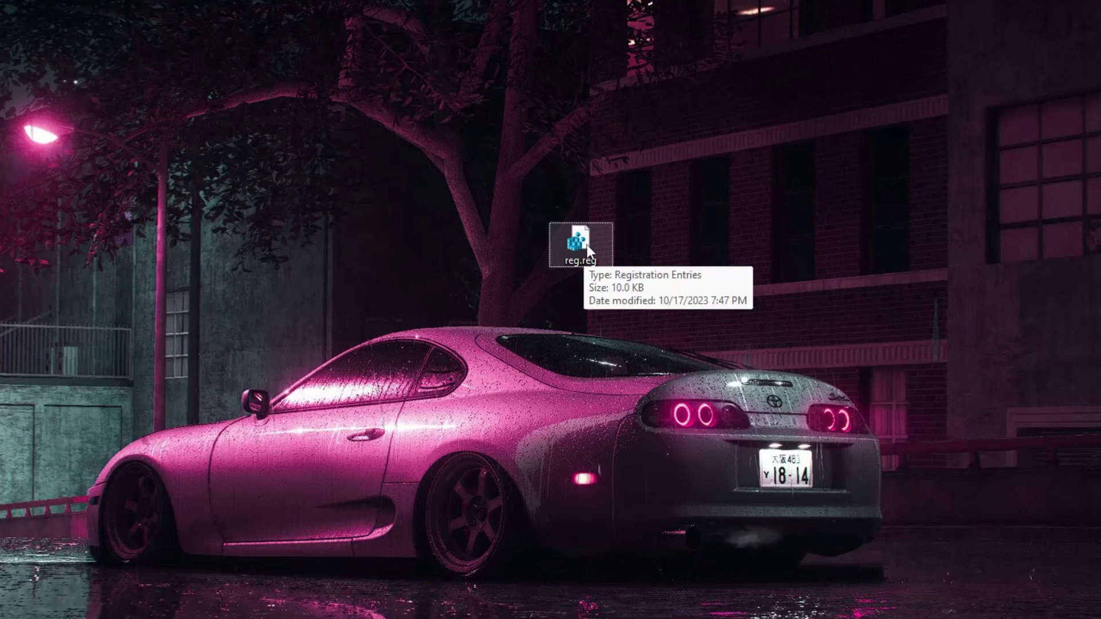
pyautogui.doubleClick(588, 245)
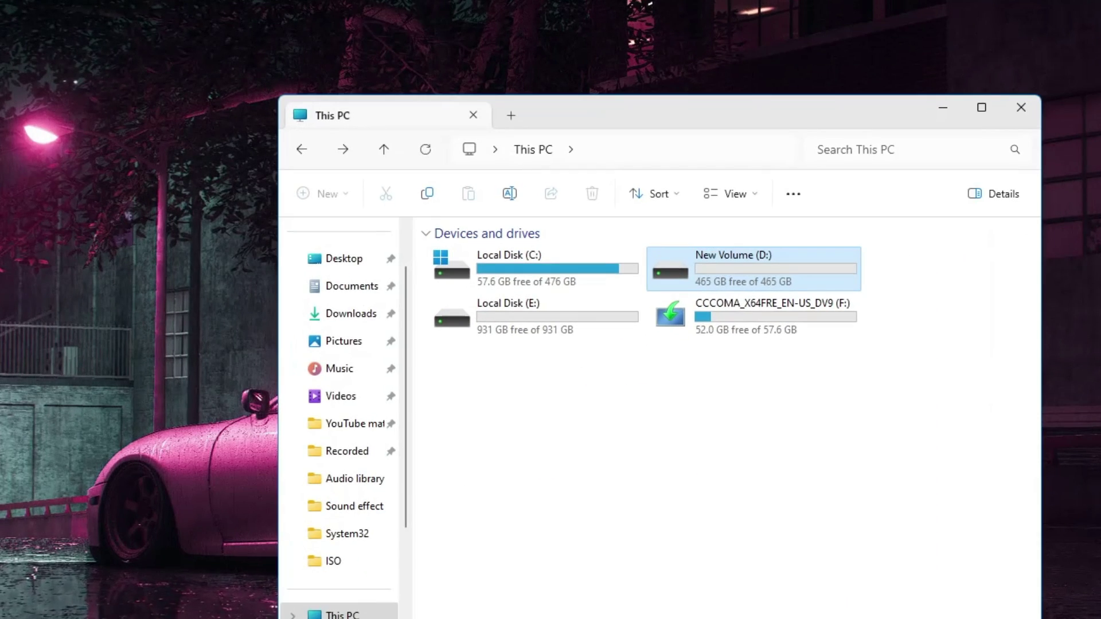
pyautogui.moveTo(700, 104); pyautogui.dragTo(504, 316)
pyautogui.moveTo(586, 233); pyautogui.dragTo(564, 461)
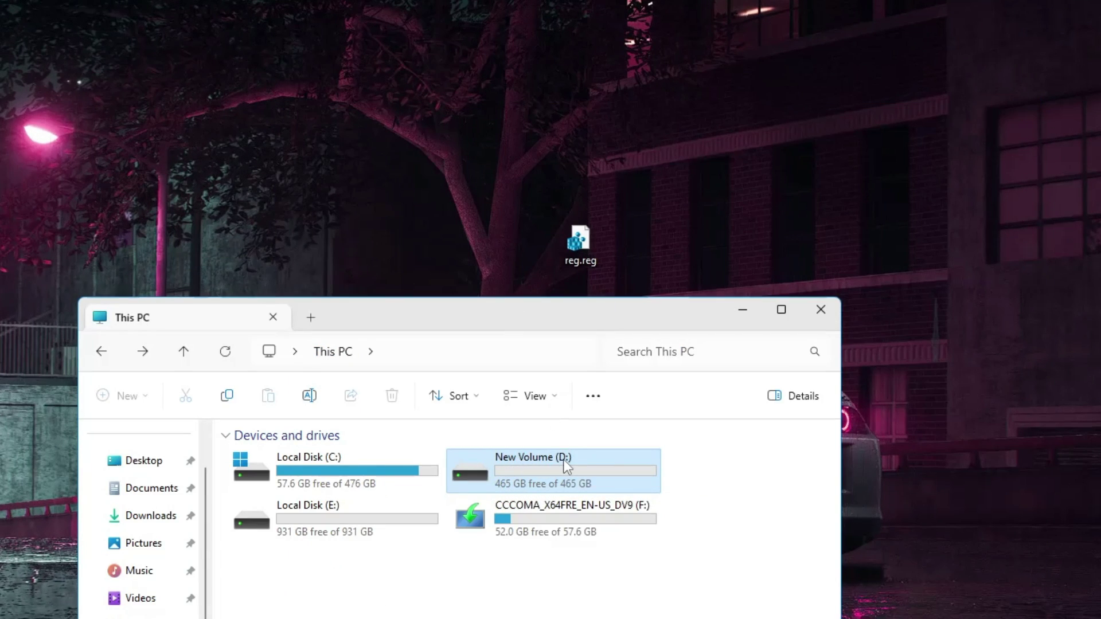
pyautogui.doubleClick(562, 462)
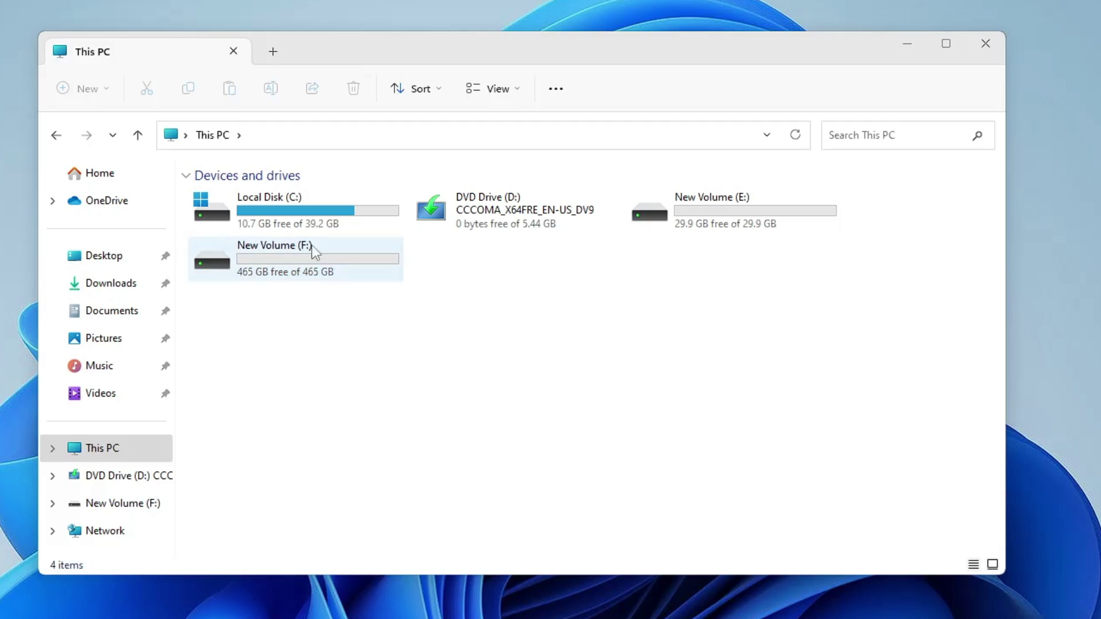
# Merge reg.reg from New Volume (F:) into the registry, accepting the confirmation prompts
pyautogui.doubleClick(274, 262)
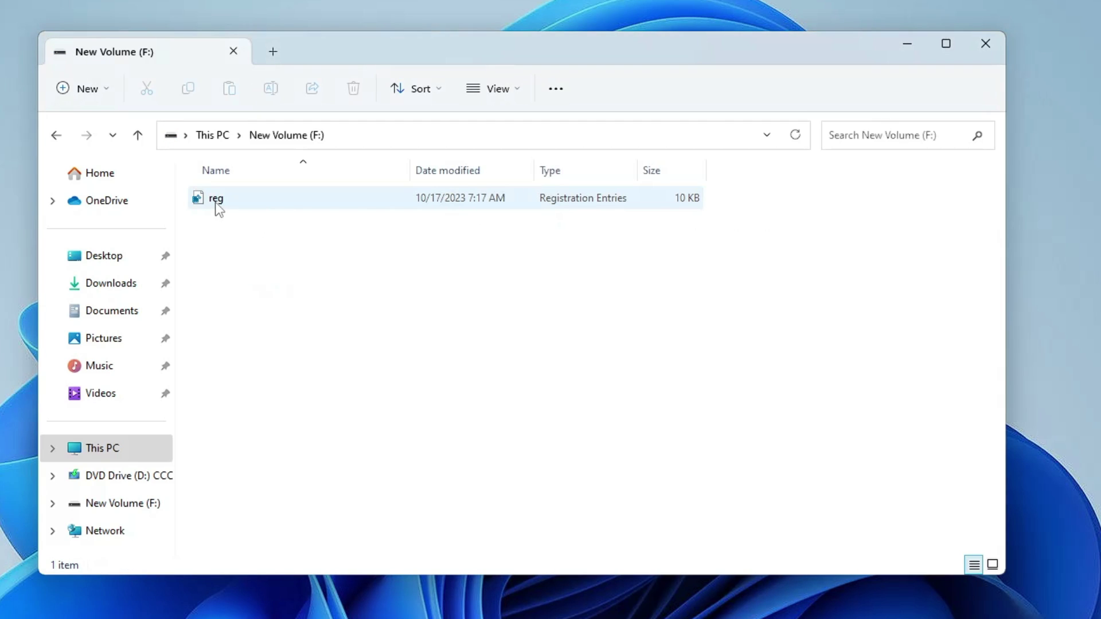
pyautogui.doubleClick(218, 202)
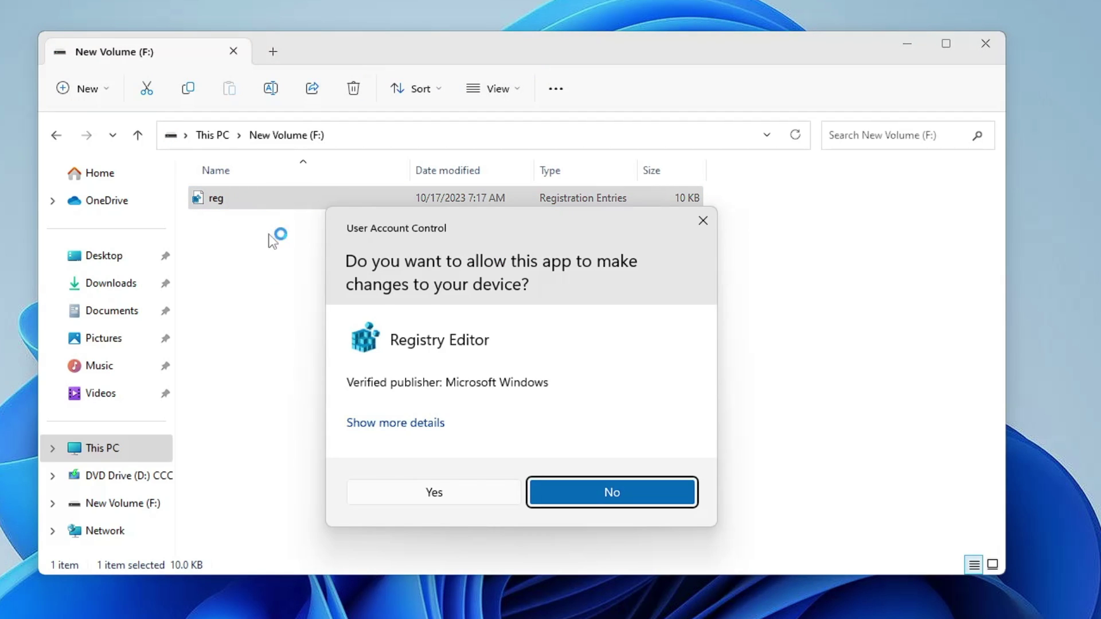
pyautogui.click(449, 493)
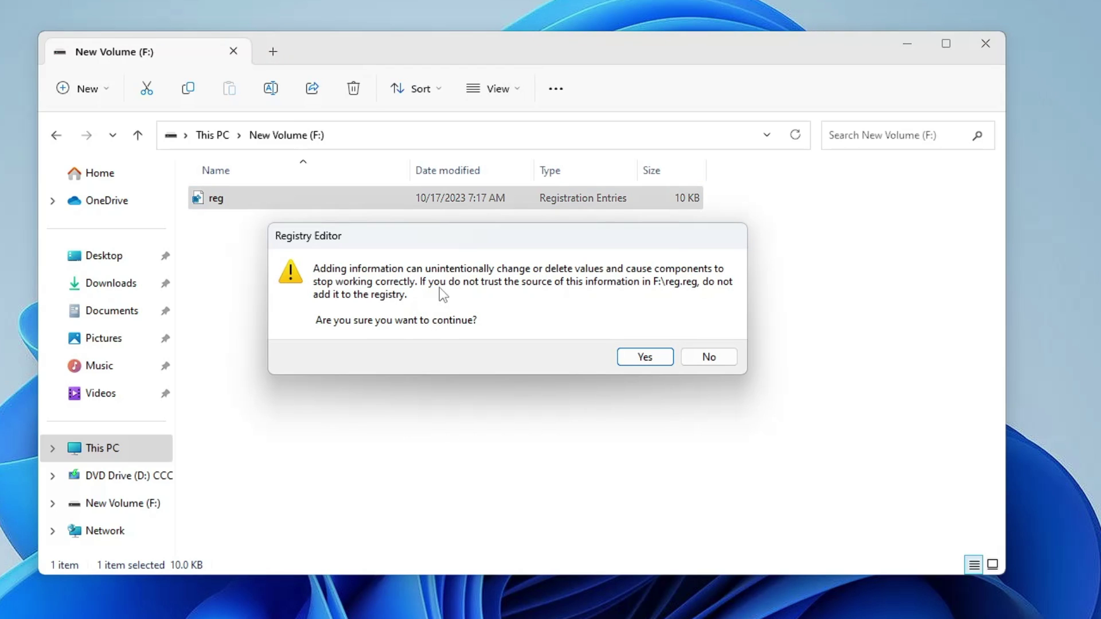
pyautogui.click(635, 360)
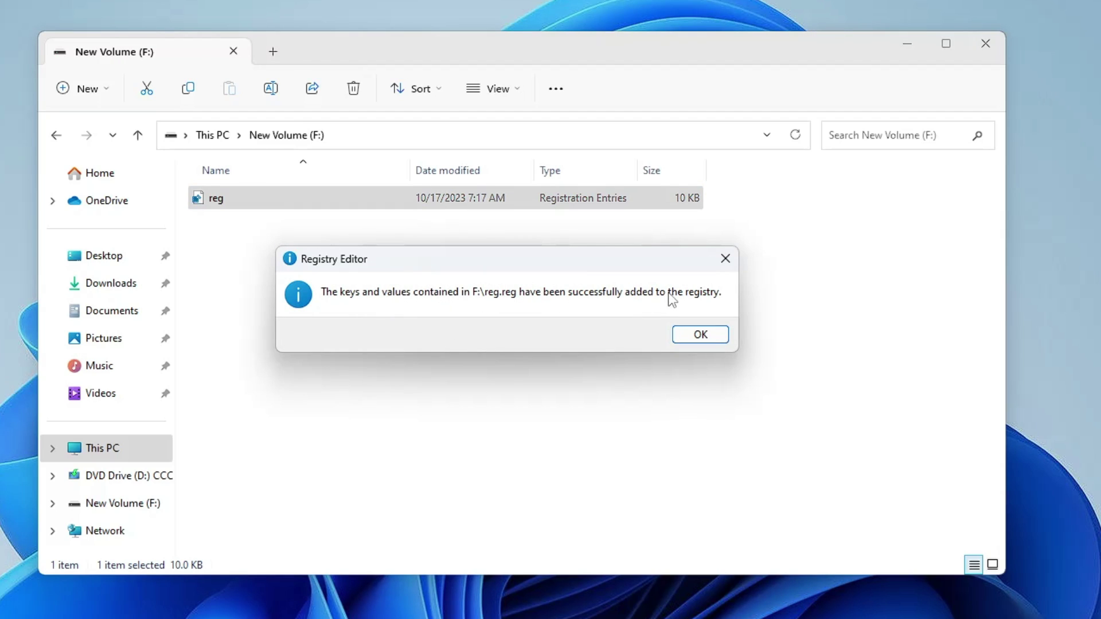
pyautogui.click(700, 337)
# Close File Explorer and open the Services app through Windows search
pyautogui.click(982, 41)
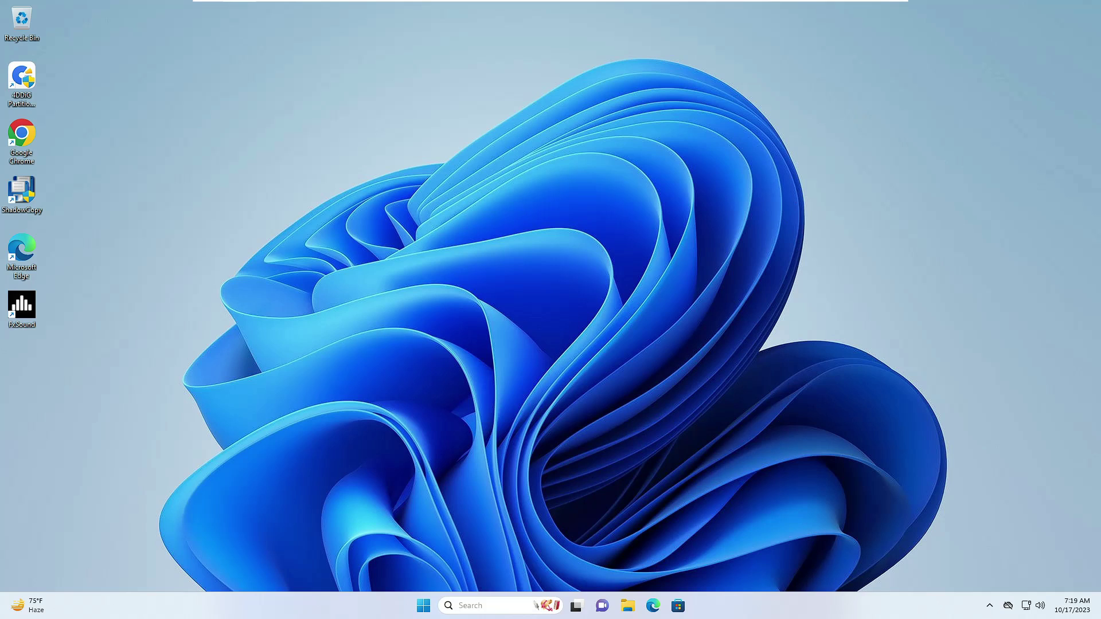
pyautogui.click(499, 606)
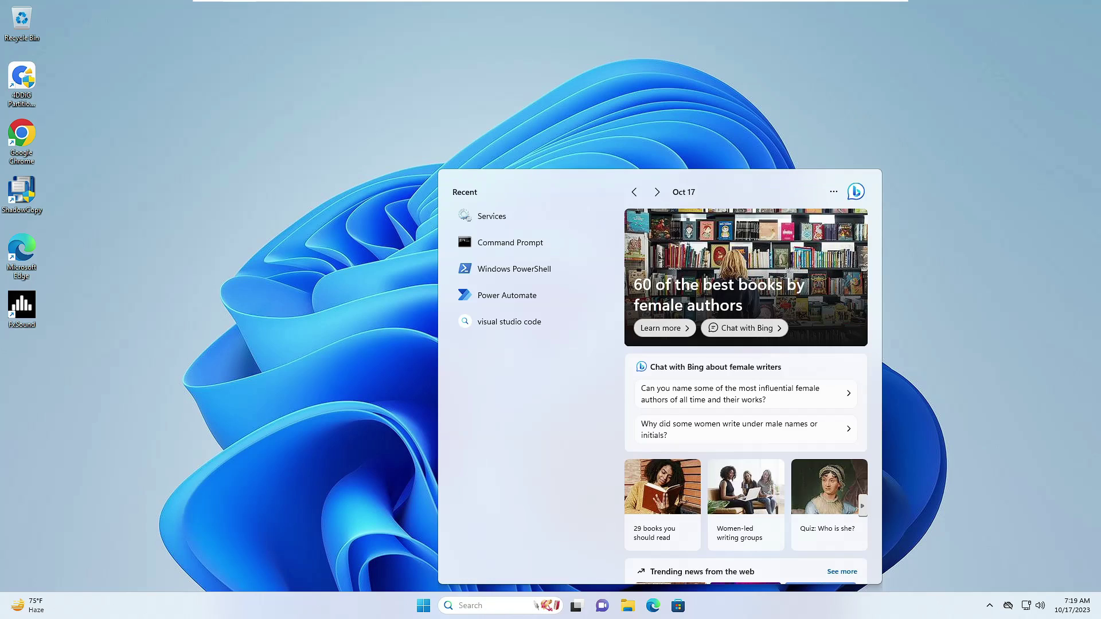
pyautogui.write('se')
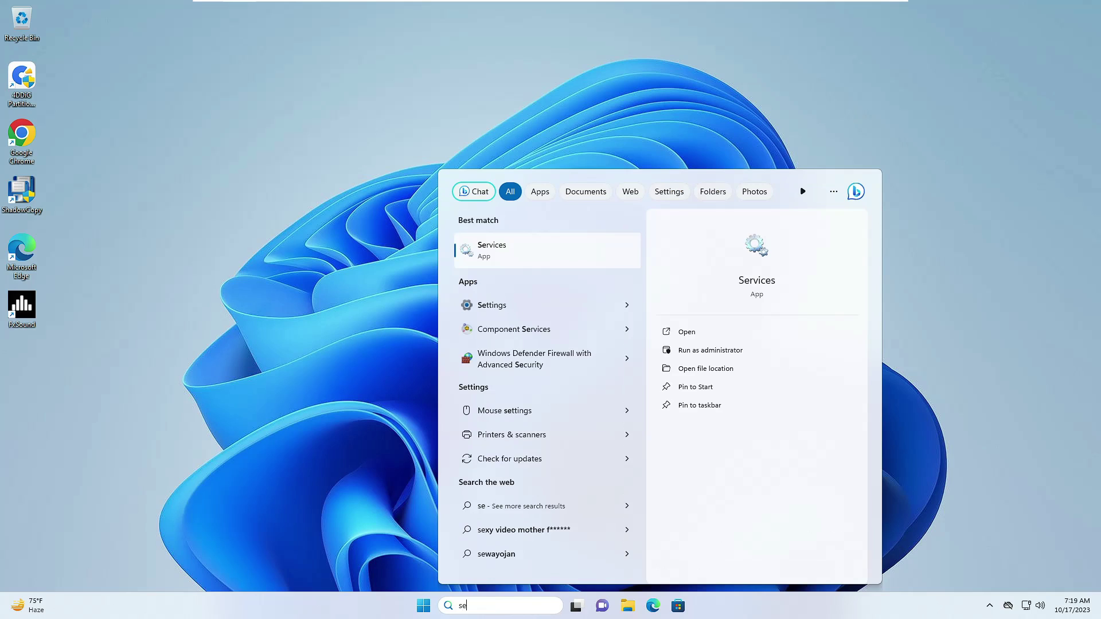
pyautogui.press('BackSpace')
pyautogui.press('BackSpace')
pyautogui.write('s')
pyautogui.press('Return')
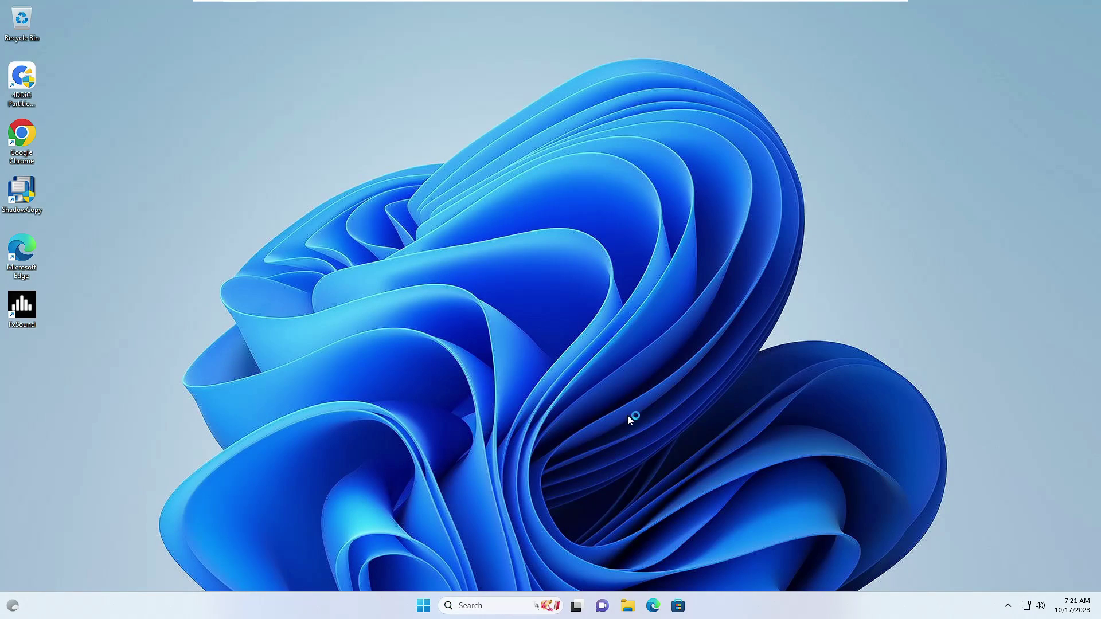
pyautogui.press('super+s')
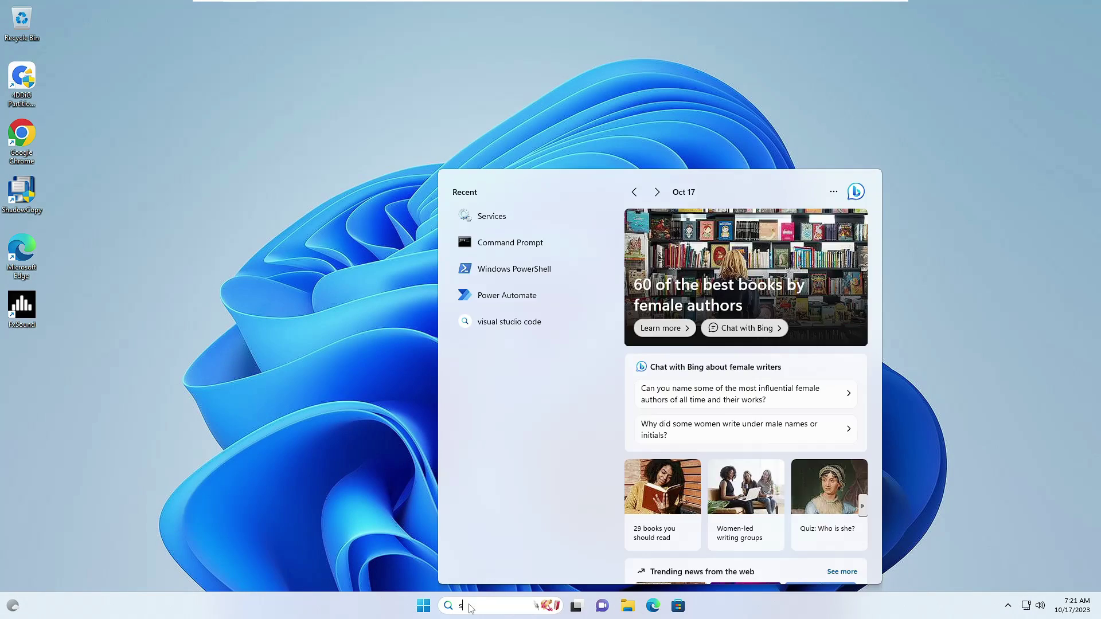
pyautogui.write('services')
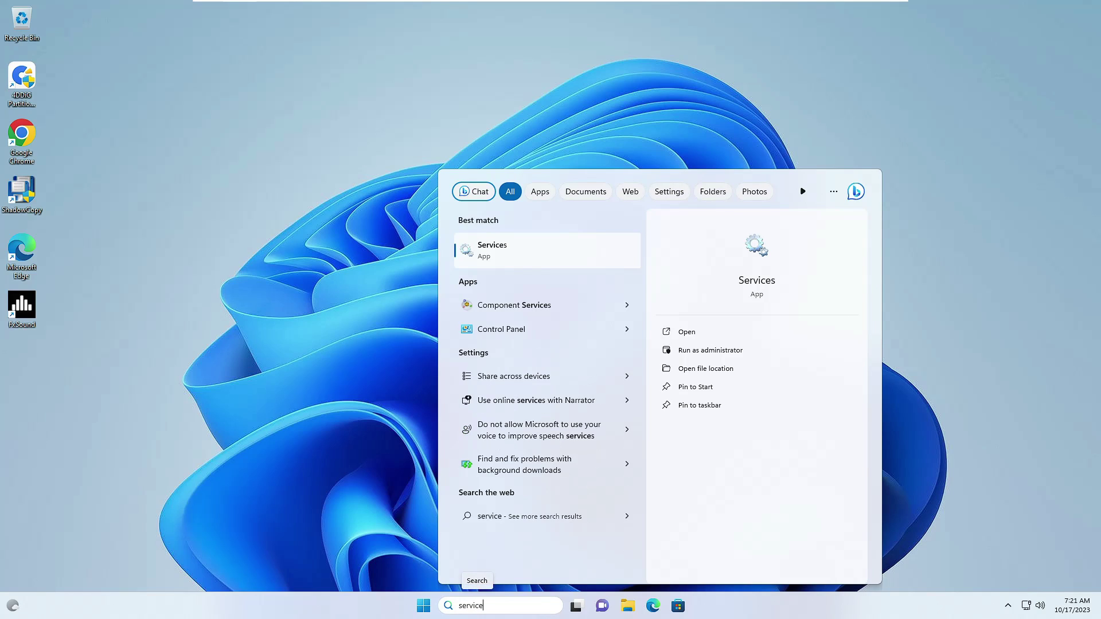
pyautogui.click(479, 607)
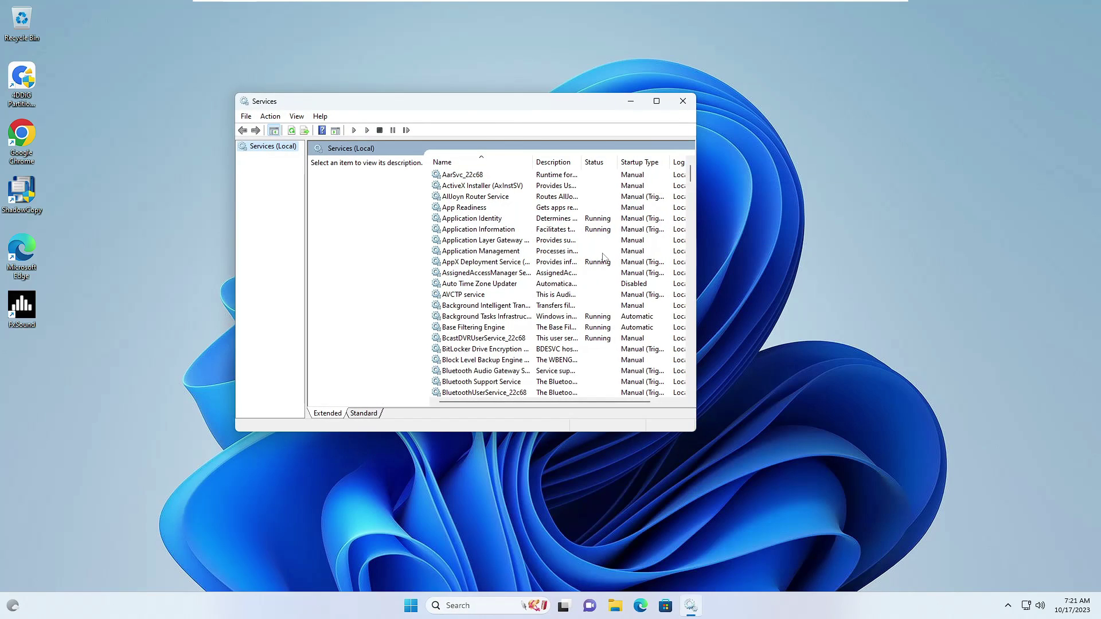
# Find Windows Update among the W services and confirm it is Running with Manual (Trigger Start)
pyautogui.click(529, 371)
pyautogui.scroll(-10, 530, 393)
pyautogui.scroll(-10, 653, 444)
pyautogui.click(622, 460)
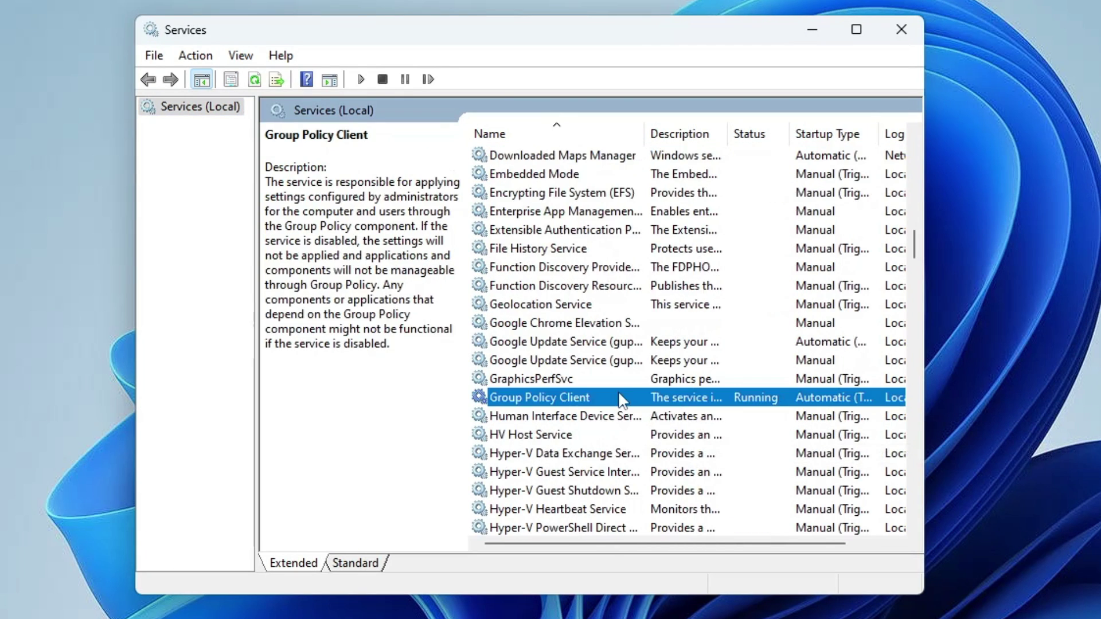
pyautogui.press('w')
pyautogui.scroll(-9, 631, 403)
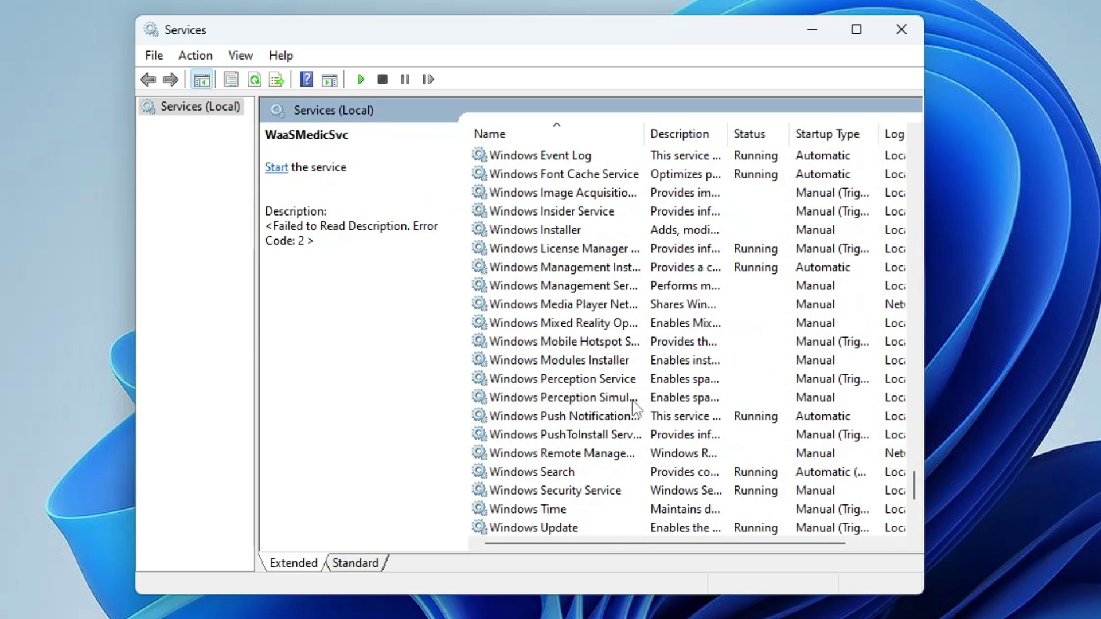
pyautogui.scroll(-2, 634, 398)
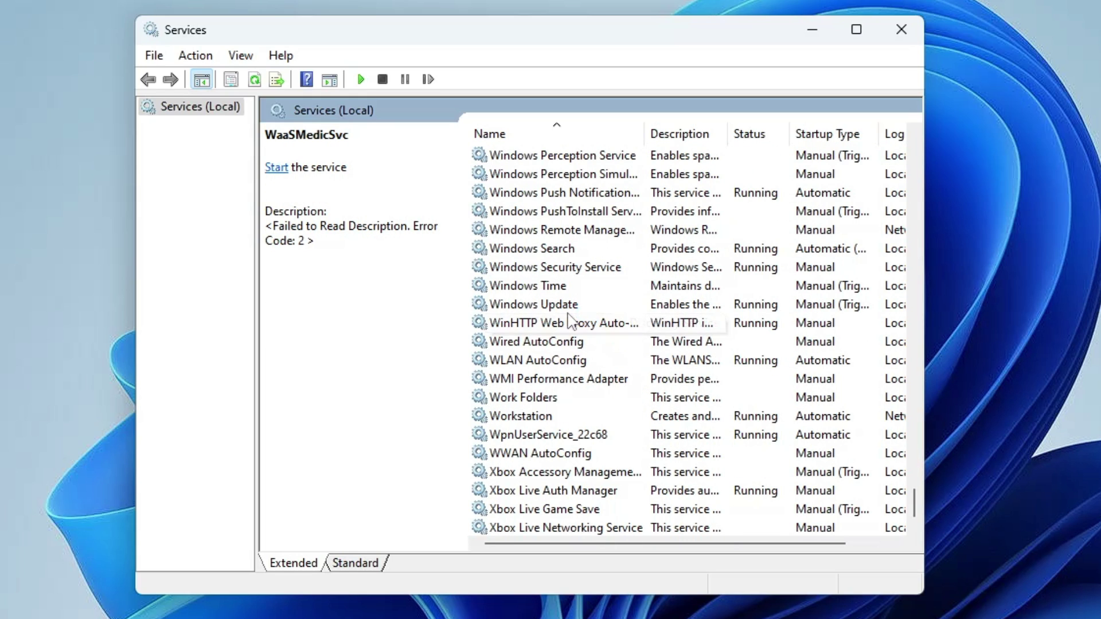
pyautogui.click(566, 310)
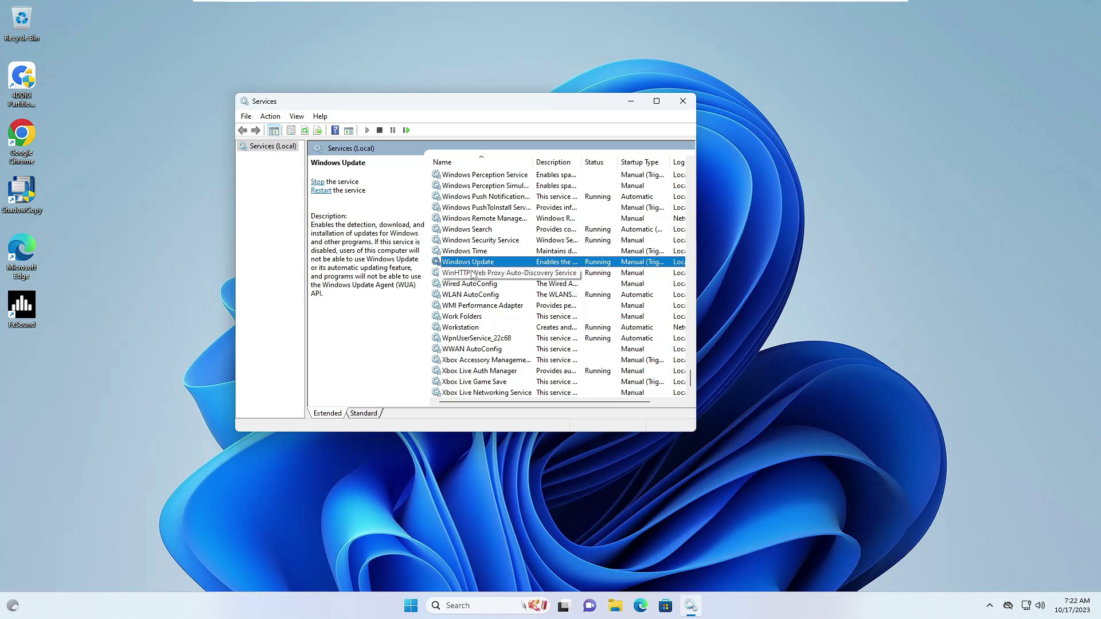
# Close Services and launch rstrui.exe, which shows system protection is turned off
pyautogui.click(683, 101)
pyautogui.press('super+s')
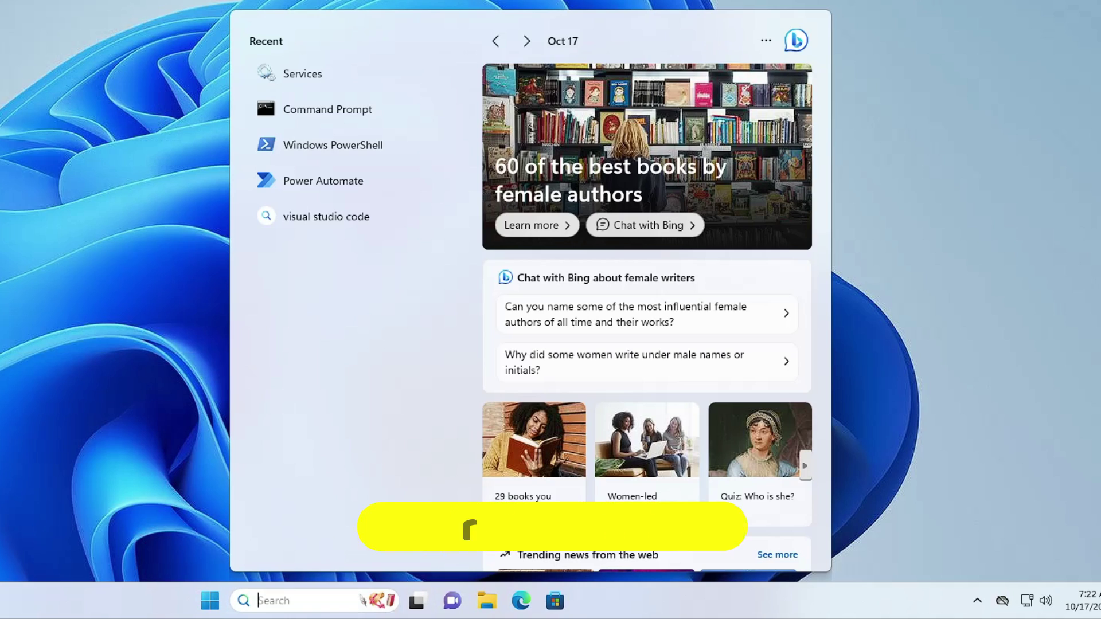
pyautogui.write('rstrui.exe')
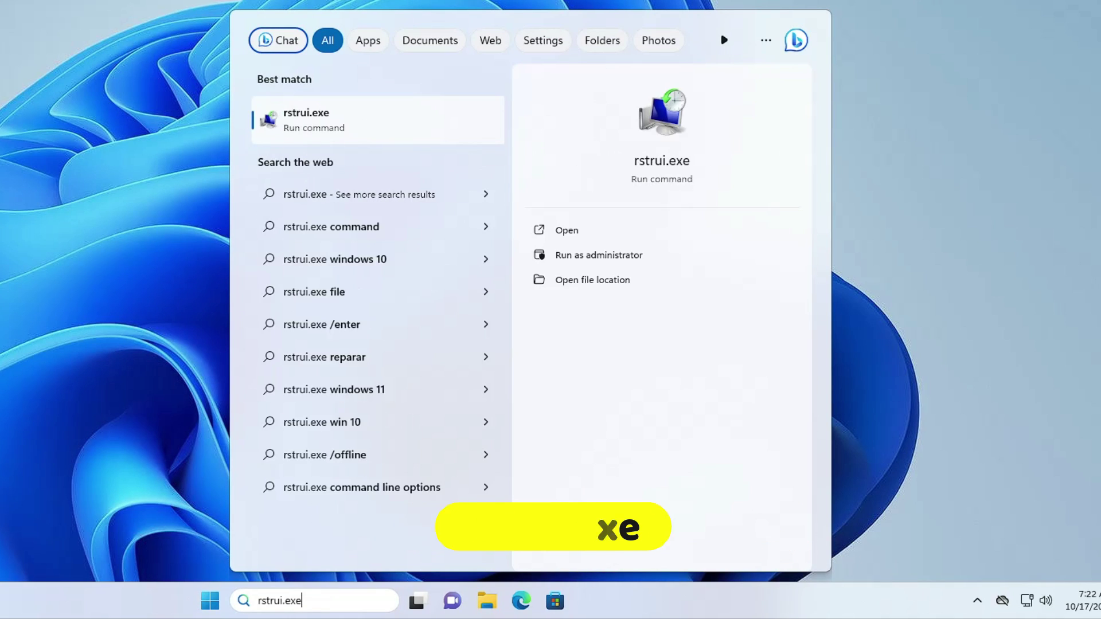
pyautogui.press('Return')
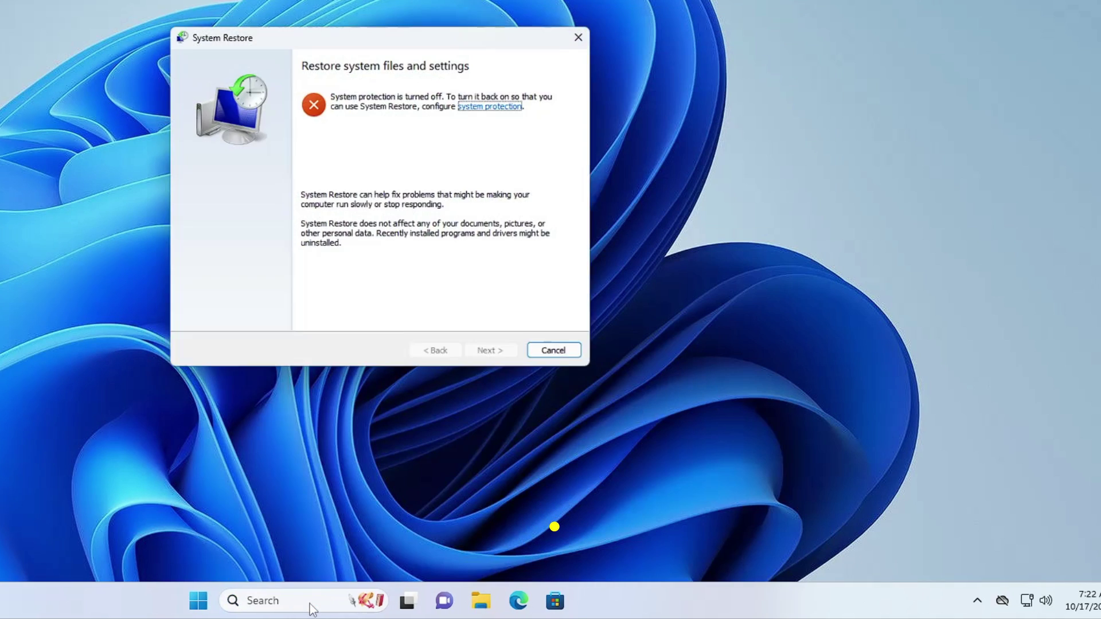